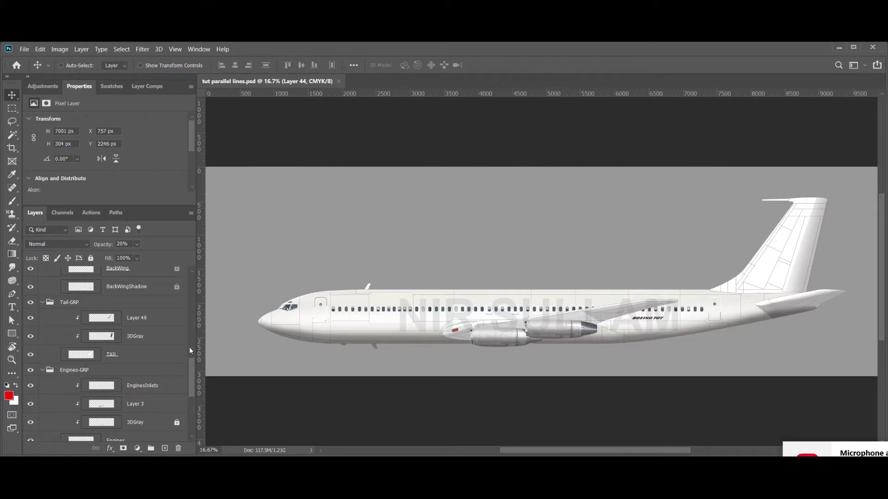
Add a new empty layer at the top of the layer stack, above the locked watermark layer.
{"action": "left_click_drag", "start_coordinate": [191, 367], "coordinate": [184, 271]}
{"action": "left_click", "coordinate": [146, 281]}
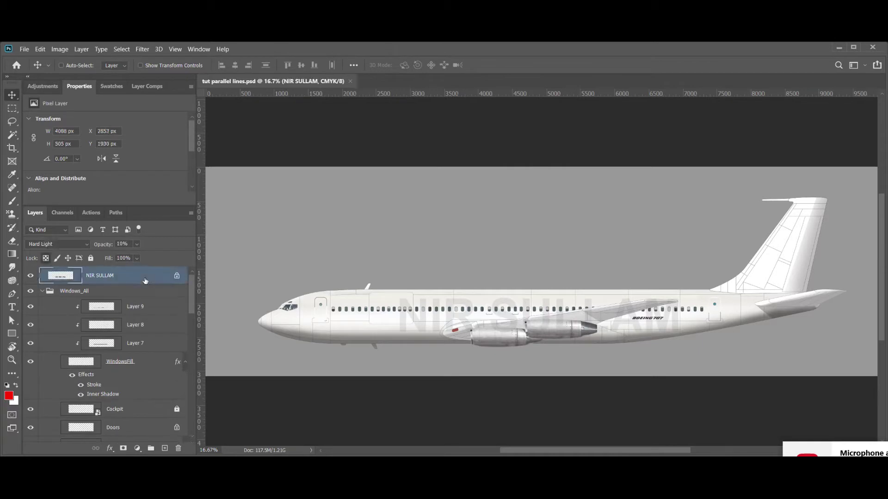
{"action": "left_click", "coordinate": [165, 448]}
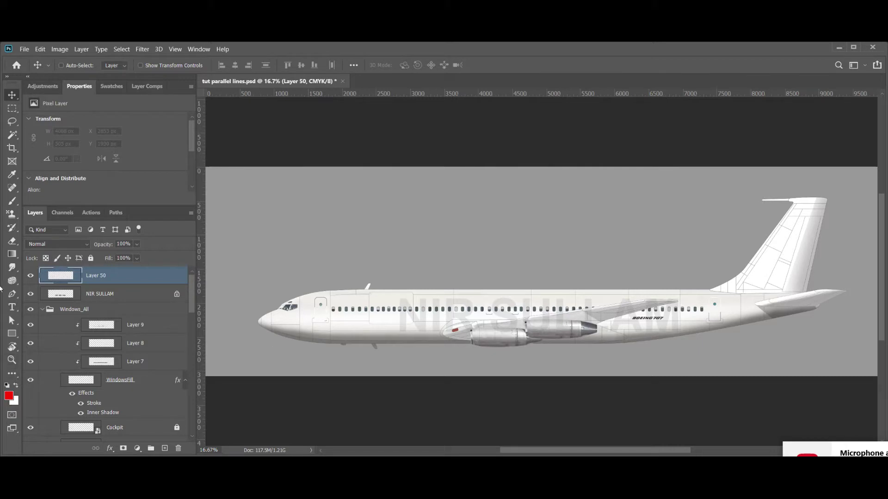
Draw an open Pen path about 8490 px long, curving up from the nose, running straight below the windows and sweeping up past the tail.
{"action": "left_click", "coordinate": [12, 296]}
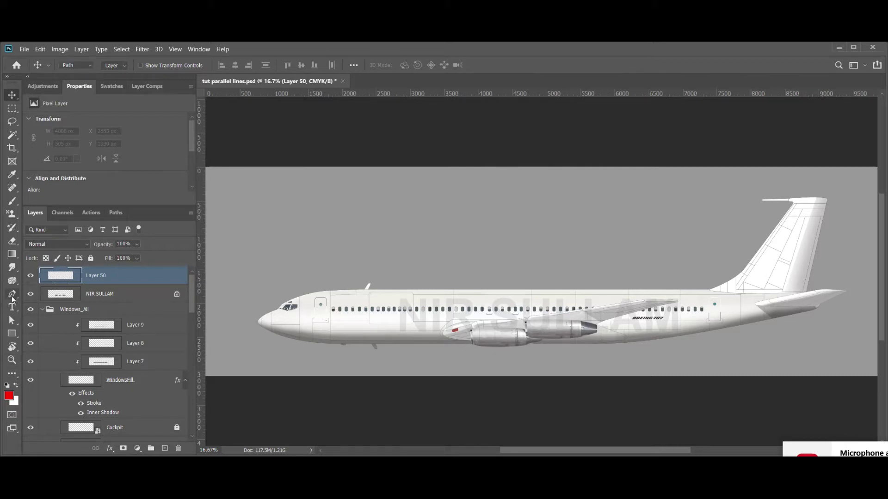
{"action": "left_click", "coordinate": [75, 65]}
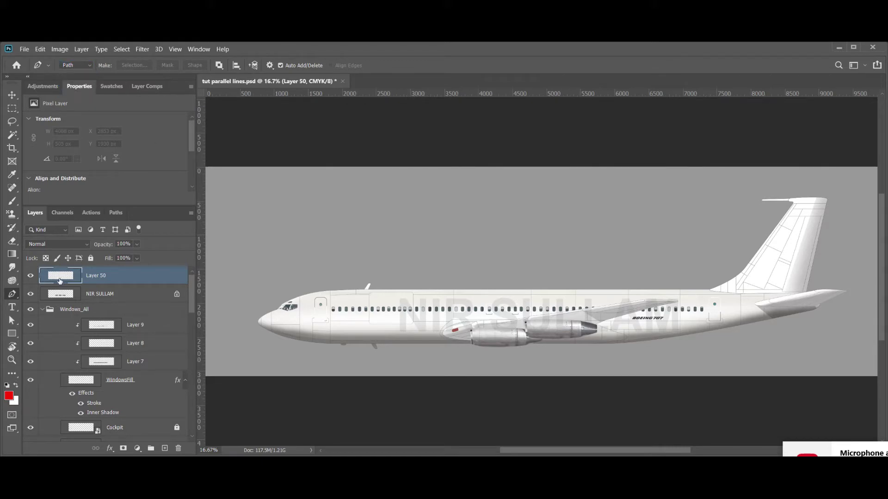
{"action": "left_click", "coordinate": [273, 339]}
{"action": "left_click_drag", "start_coordinate": [336, 316], "coordinate": [383, 316]}
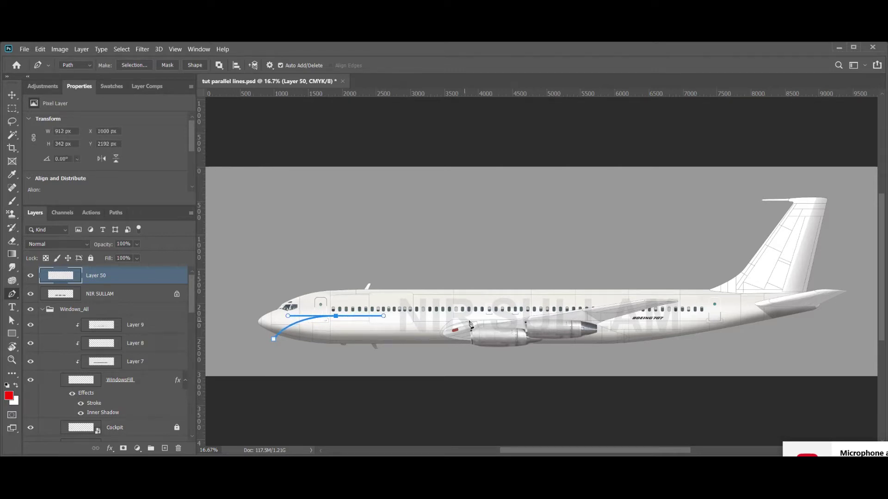
{"action": "left_click", "coordinate": [674, 317]}
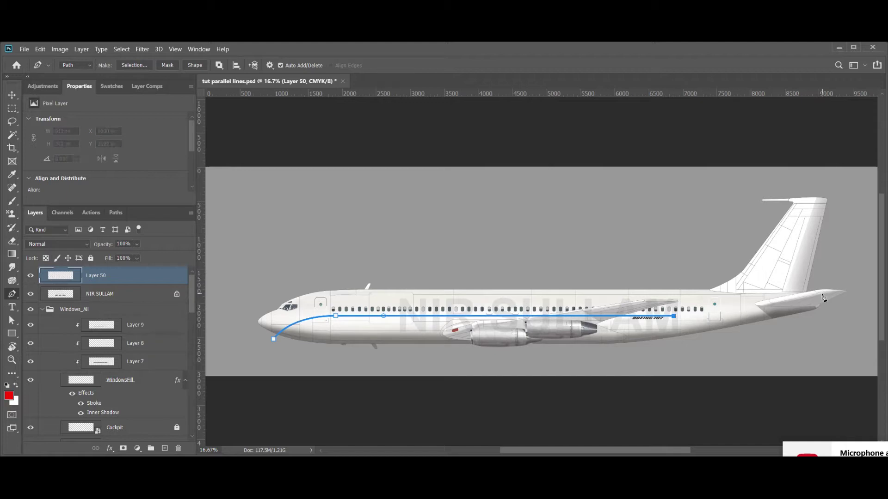
{"action": "left_click_drag", "start_coordinate": [841, 284], "coordinate": [870, 238]}
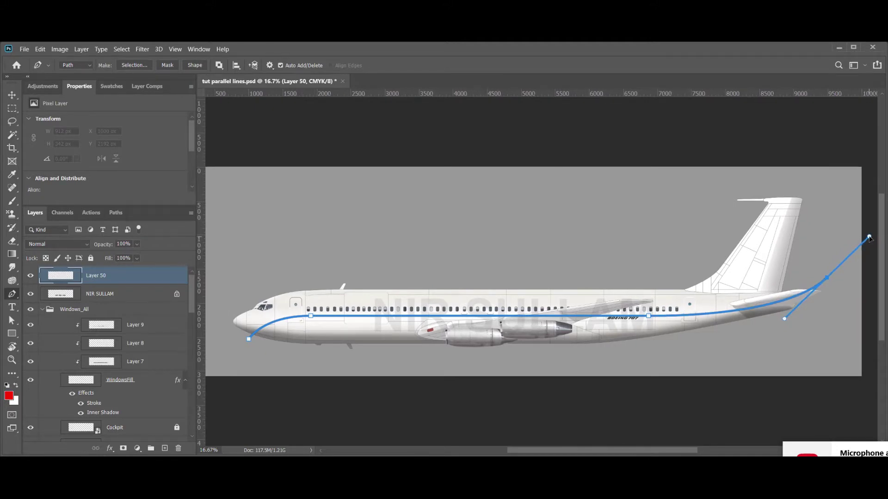
{"action": "left_click_drag", "start_coordinate": [869, 239], "coordinate": [871, 239]}
{"action": "key", "text": "Return"}
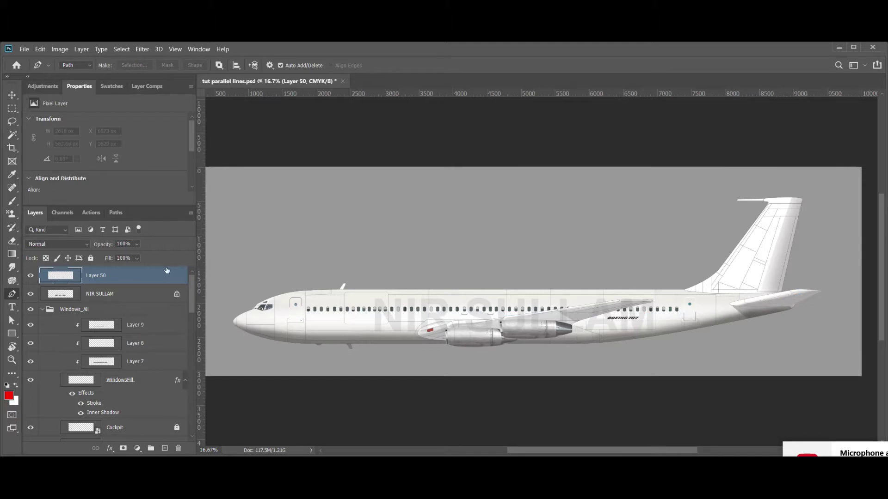
Reactivate the work path and select its starting anchor point under the aircraft's nose.
{"action": "left_click", "coordinate": [112, 211]}
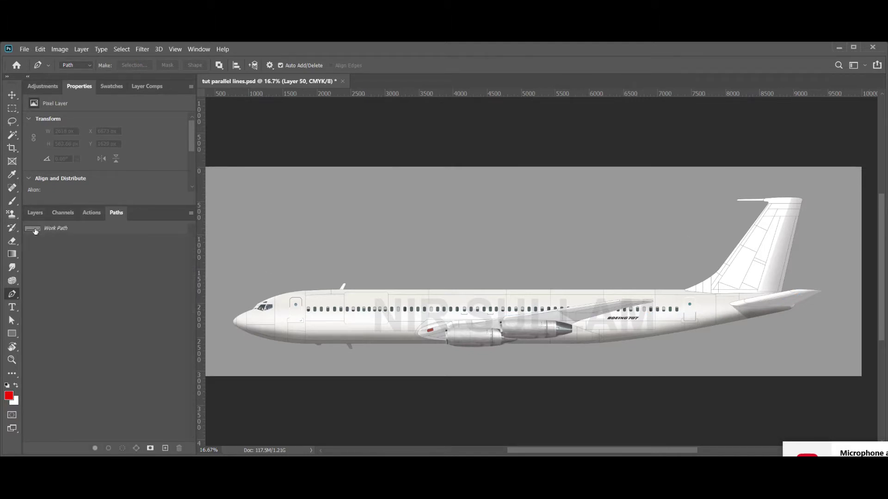
{"action": "left_click", "coordinate": [36, 229]}
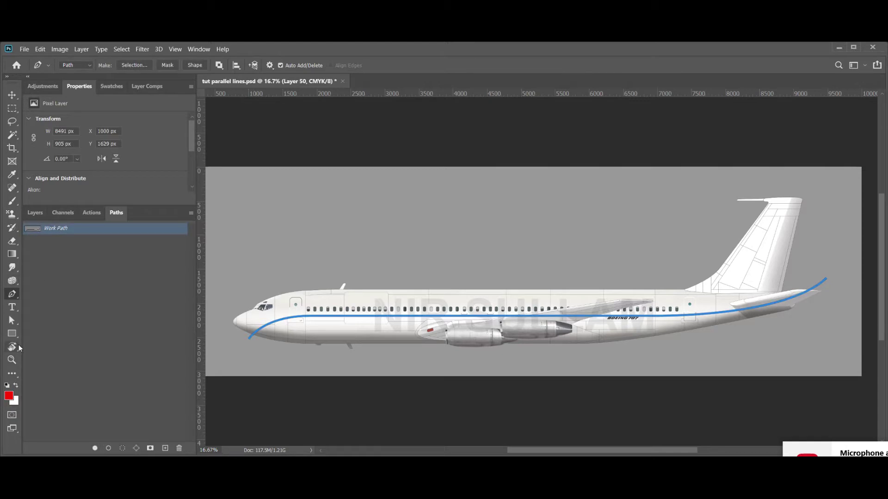
{"action": "left_click", "coordinate": [6, 319]}
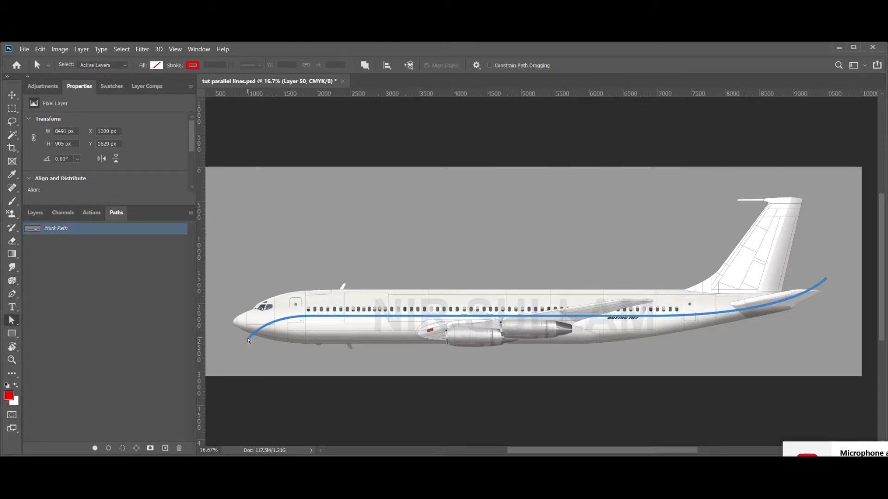
{"action": "left_click", "coordinate": [248, 341]}
{"action": "right_click", "coordinate": [248, 342]}
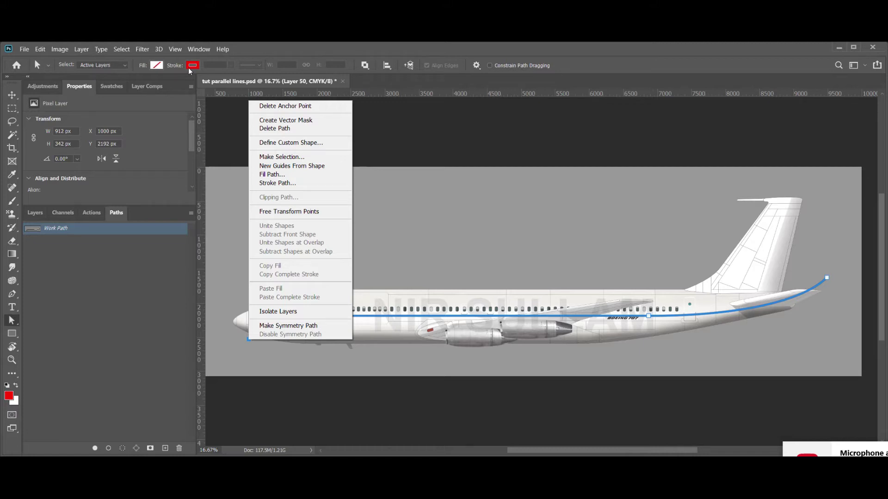
{"action": "left_click", "coordinate": [68, 281]}
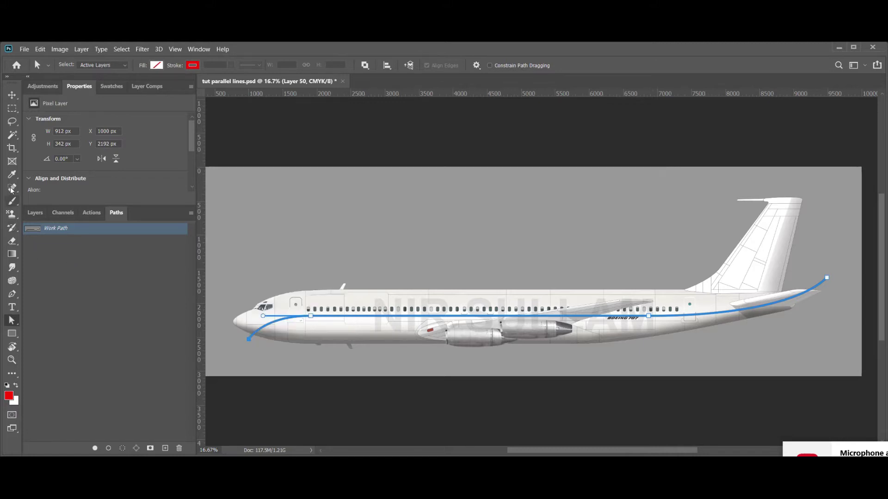
Set the Brush tool's size to 120 px.
{"action": "key", "text": "b"}
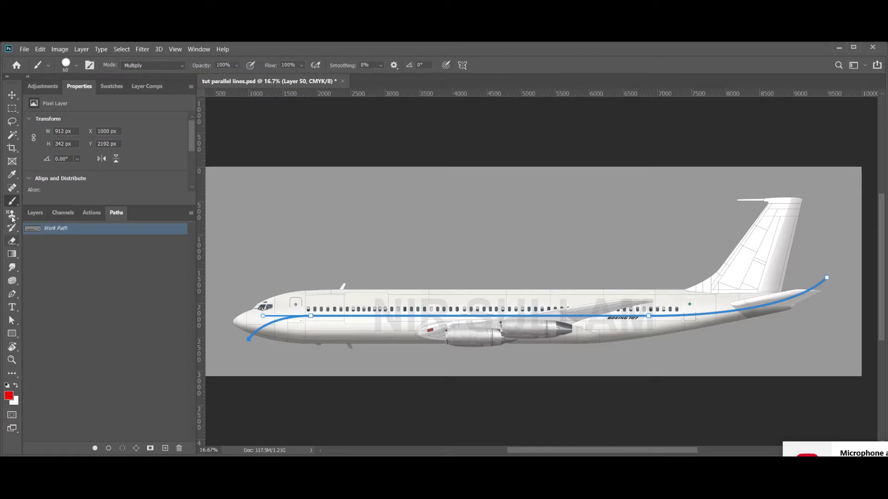
{"action": "left_click", "coordinate": [66, 63]}
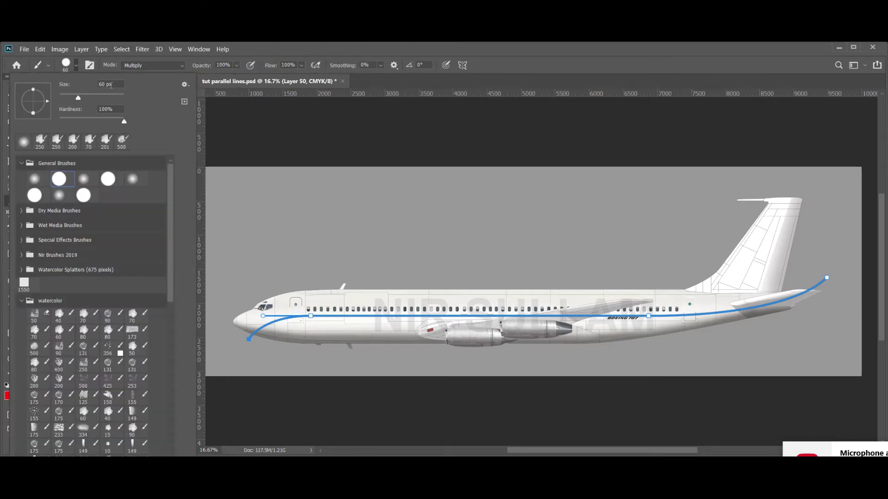
{"action": "left_click", "coordinate": [116, 86]}
{"action": "type", "text": "120"}
{"action": "key", "text": "Return"}
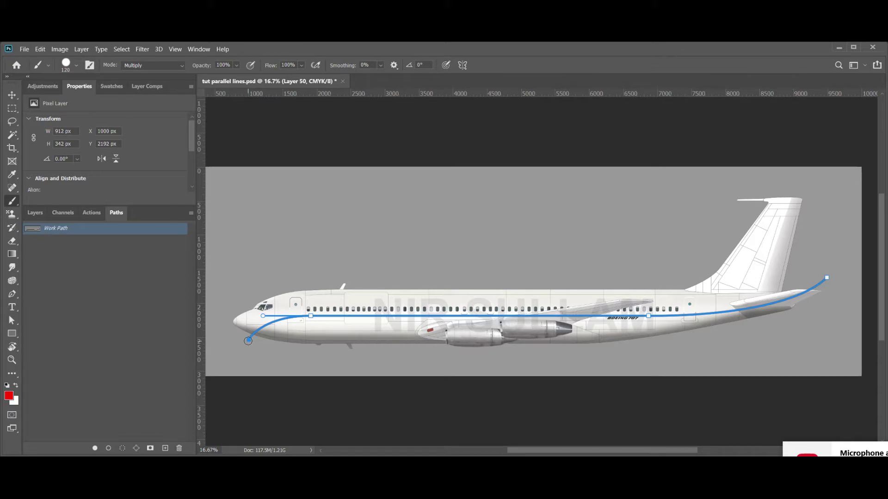
Stroke the work path with the red Brush on the new layer, without simulated pressure.
{"action": "left_click", "coordinate": [10, 320]}
{"action": "left_click_drag", "start_coordinate": [14, 325], "coordinate": [65, 333]}
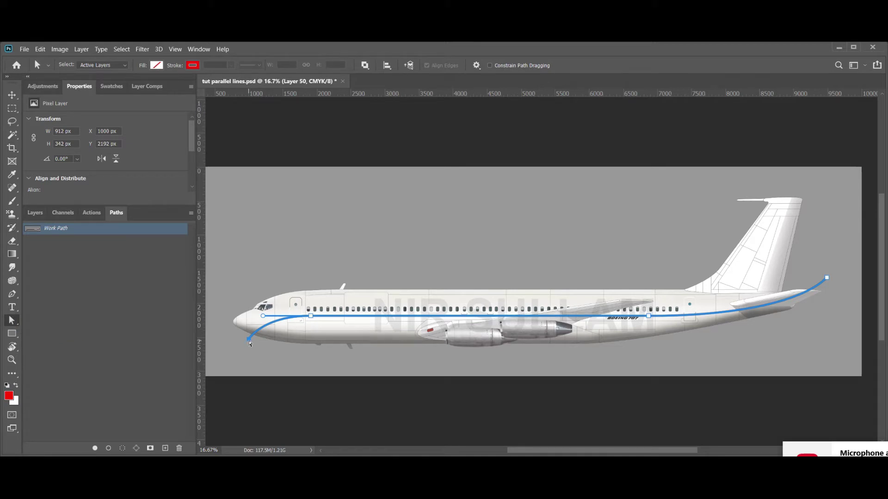
{"action": "right_click", "coordinate": [250, 343]}
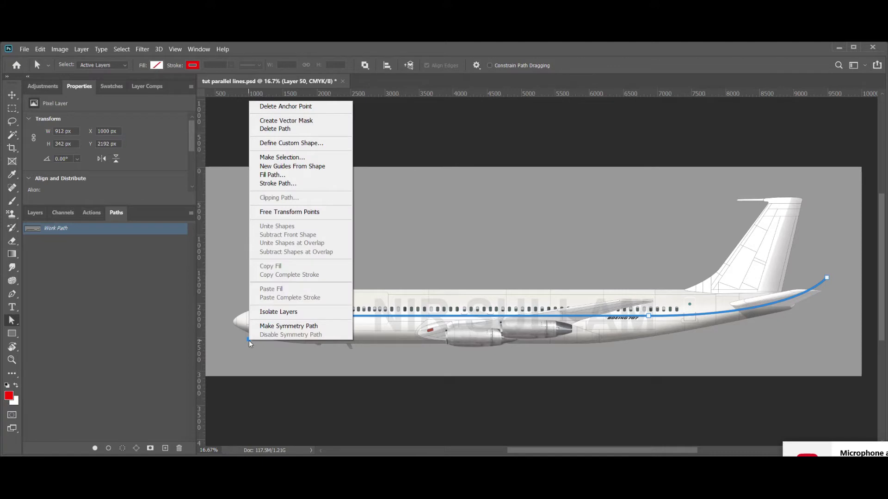
{"action": "left_click", "coordinate": [279, 184]}
{"action": "left_click", "coordinate": [475, 141]}
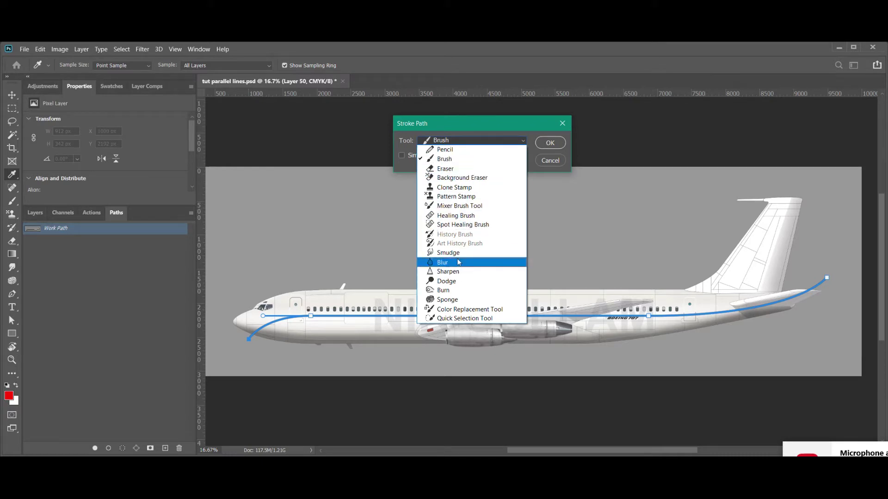
{"action": "left_click", "coordinate": [453, 159]}
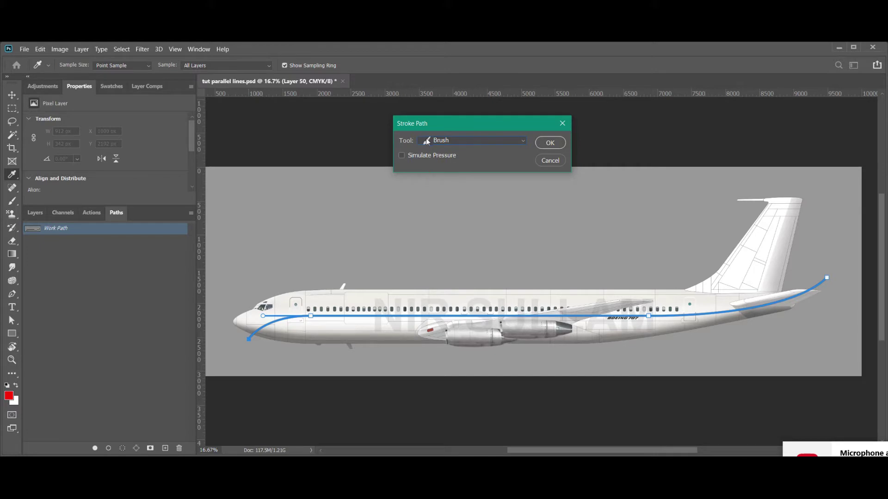
{"action": "left_click", "coordinate": [549, 143]}
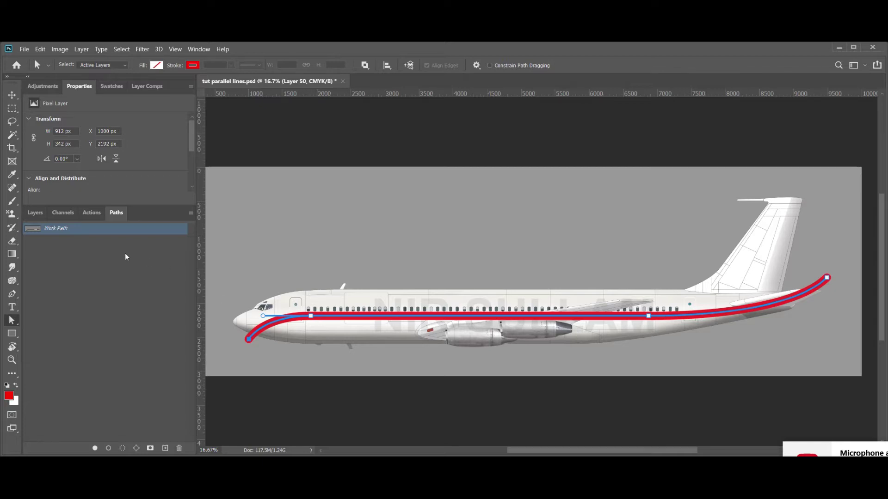
Add another empty layer above the red stripe and select the path's anchor point at the nose.
{"action": "left_click", "coordinate": [34, 213]}
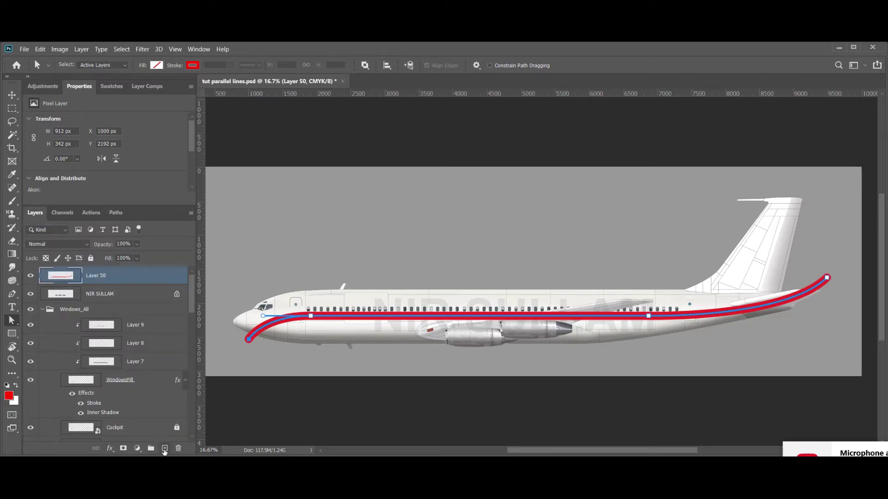
{"action": "left_click", "coordinate": [165, 448]}
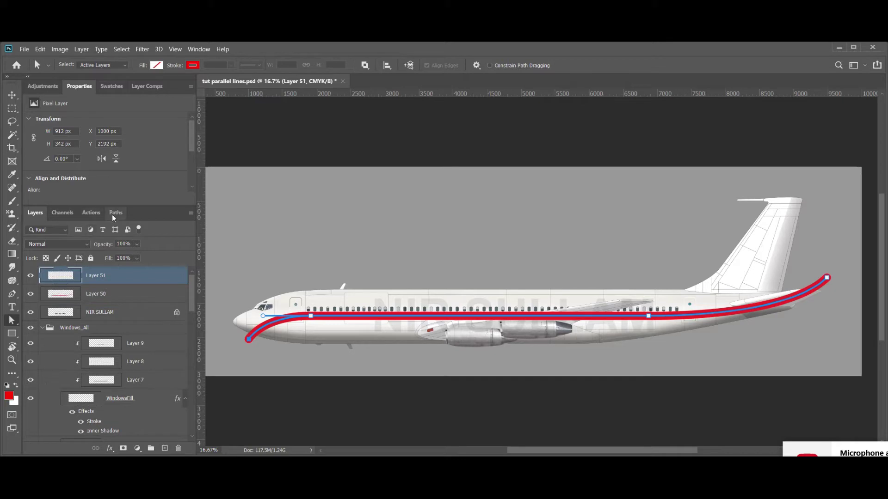
{"action": "left_click", "coordinate": [10, 322]}
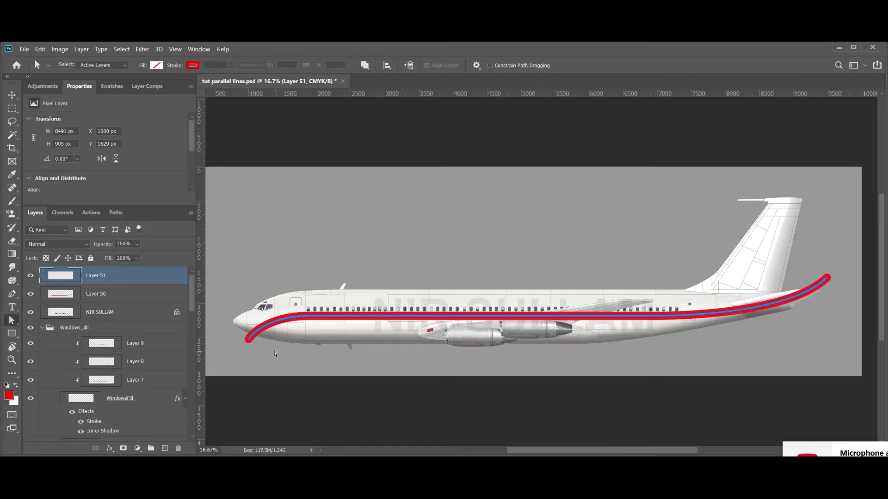
{"action": "left_click", "coordinate": [249, 341]}
Swap the foreground colour to white and set the Brush tool's size to 50 px.
{"action": "left_click", "coordinate": [15, 385]}
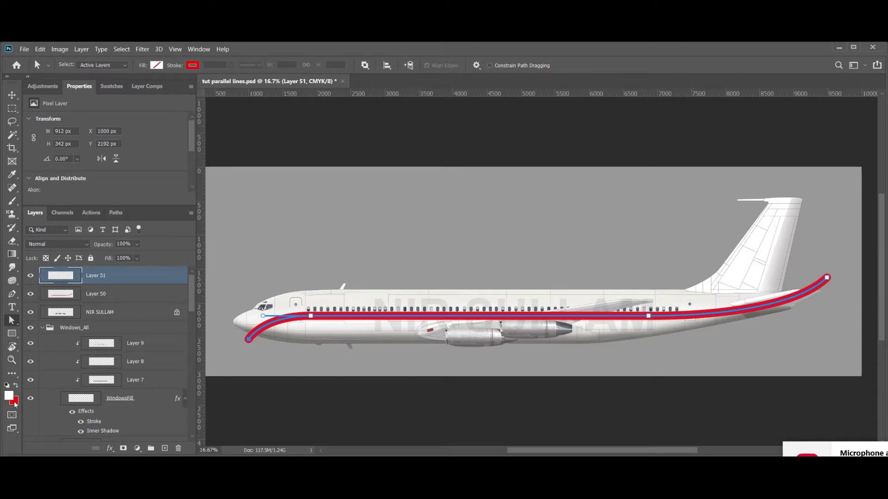
{"action": "left_click", "coordinate": [12, 201]}
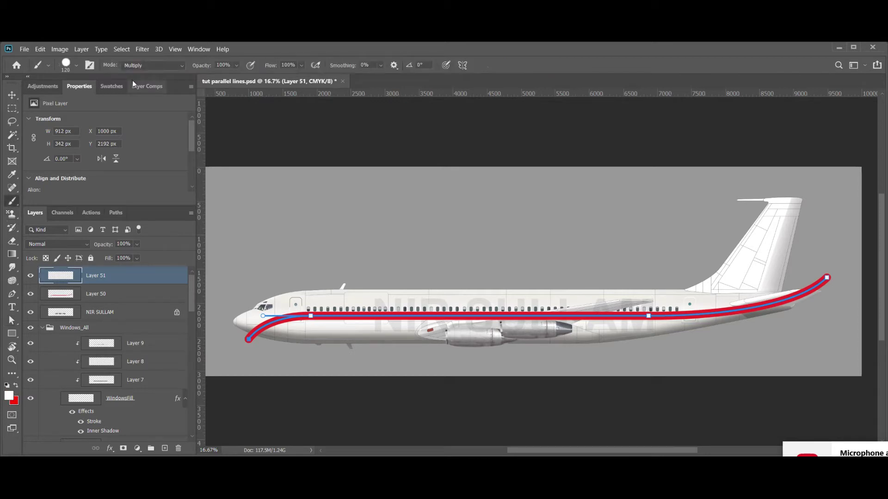
{"action": "left_click", "coordinate": [69, 67]}
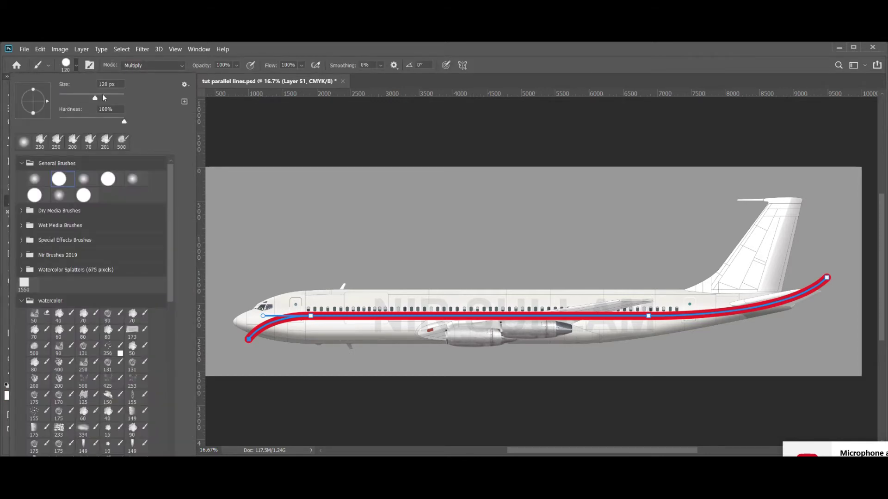
{"action": "left_click", "coordinate": [117, 84]}
{"action": "type", "text": "40"}
{"action": "key", "text": "Return"}
{"action": "type", "text": "50"}
{"action": "key", "text": "Return"}
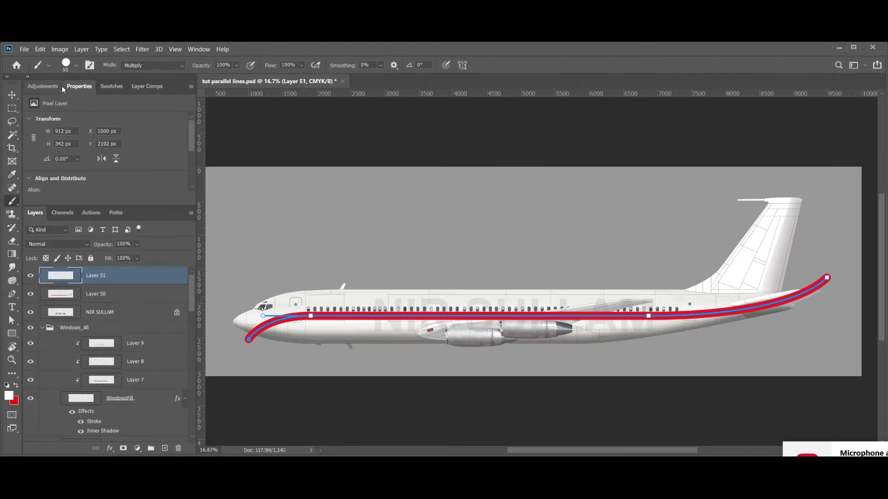
Stroke the same path with the white Brush on the top layer, without simulated pressure.
{"action": "left_click", "coordinate": [11, 321]}
{"action": "right_click", "coordinate": [249, 342]}
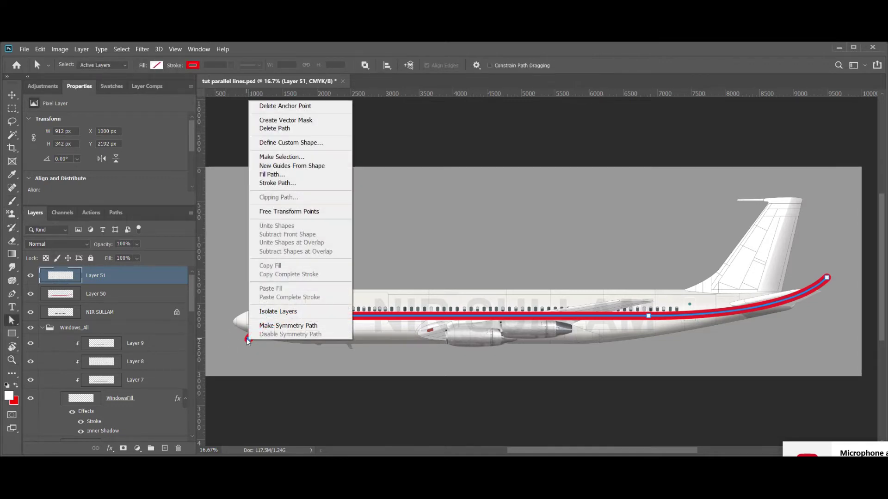
{"action": "left_click", "coordinate": [285, 182]}
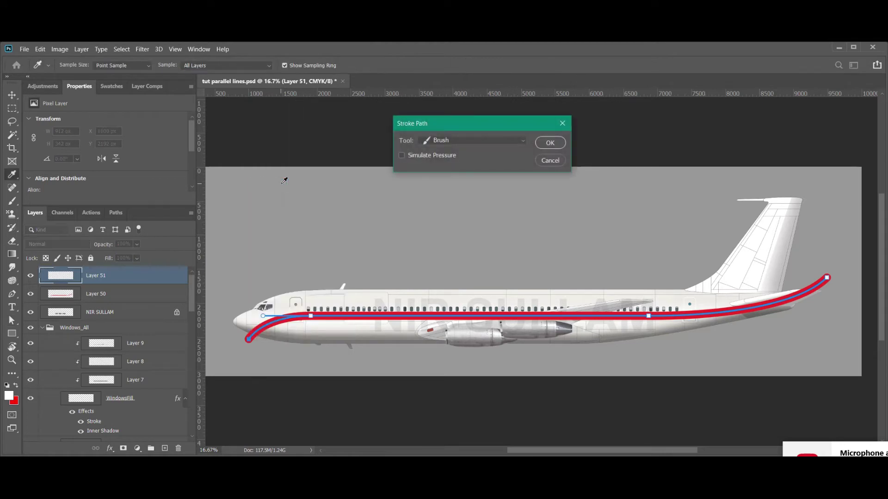
{"action": "left_click", "coordinate": [550, 144]}
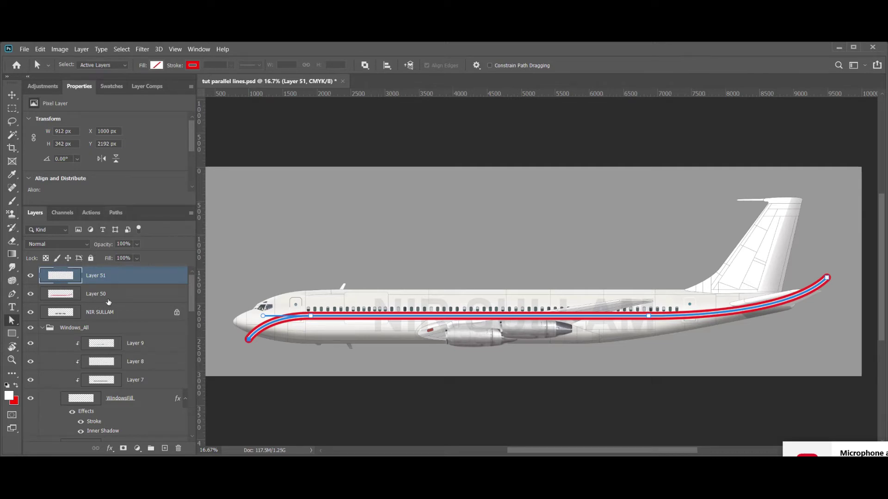
Deselect the work path to view the stripes without its outline, and select it again.
{"action": "left_click", "coordinate": [116, 212]}
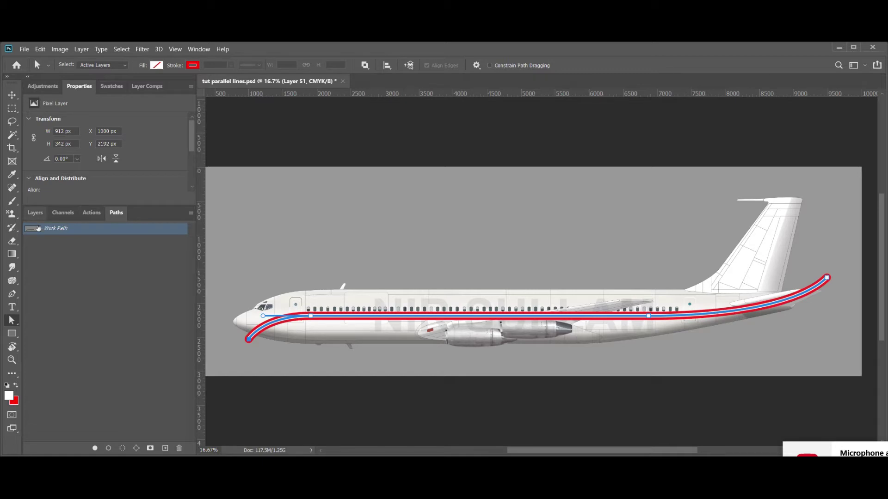
{"action": "left_click", "coordinate": [204, 50]}
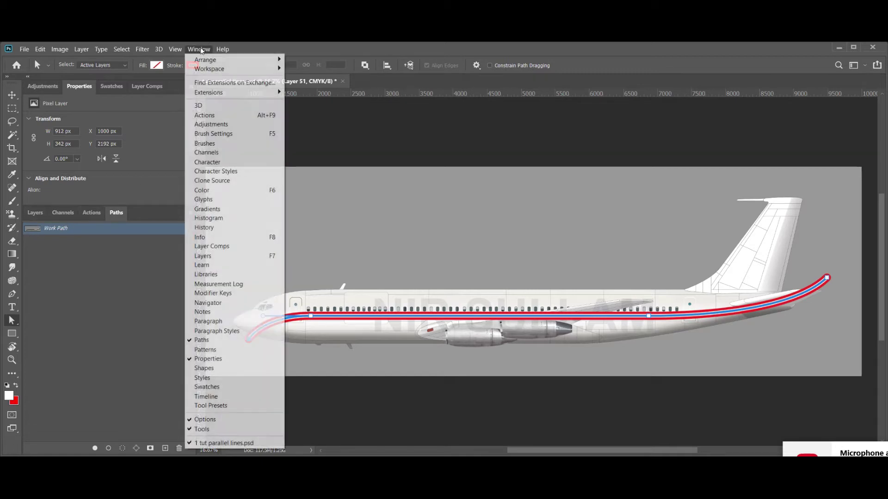
{"action": "left_click", "coordinate": [201, 340]}
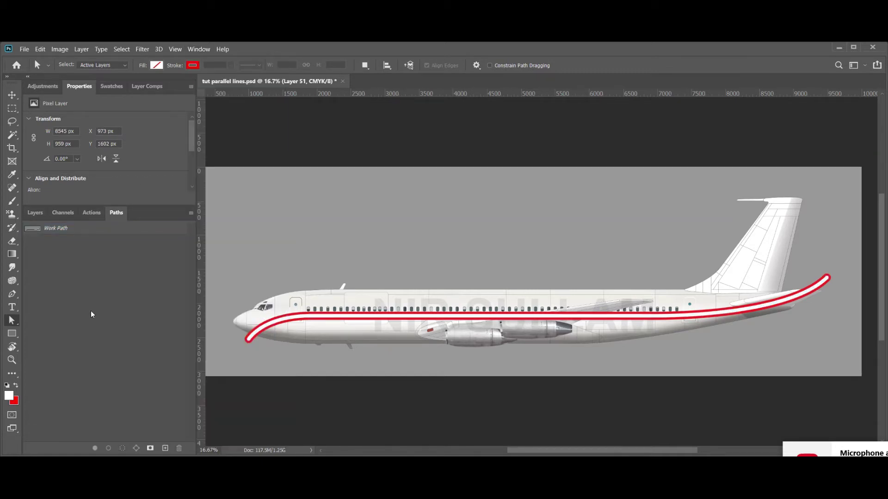
{"action": "left_click", "coordinate": [33, 229]}
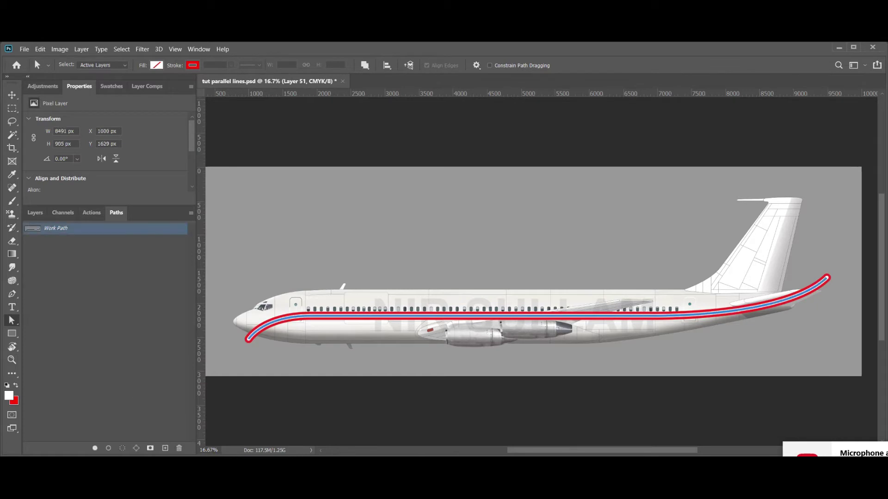
Delete the work path and merge the white stripe layer down into the red stripe layer.
{"action": "left_click", "coordinate": [179, 449]}
{"action": "left_click", "coordinate": [457, 180]}
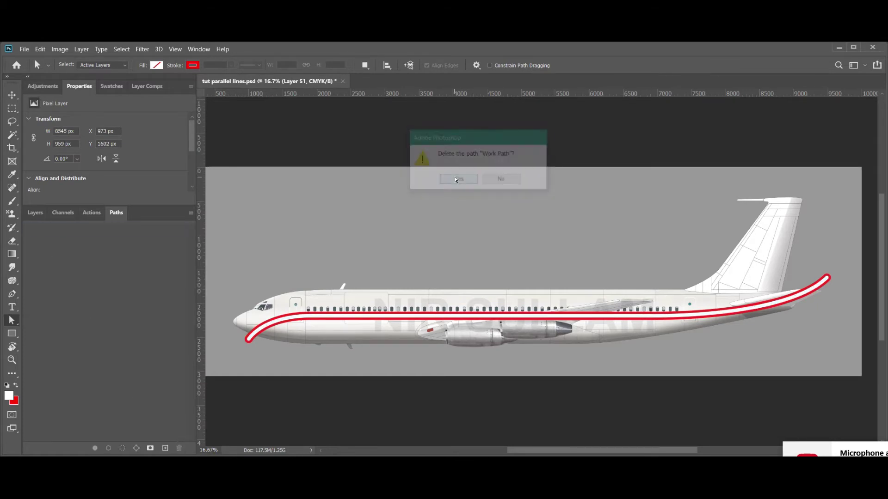
{"action": "left_click", "coordinate": [35, 213]}
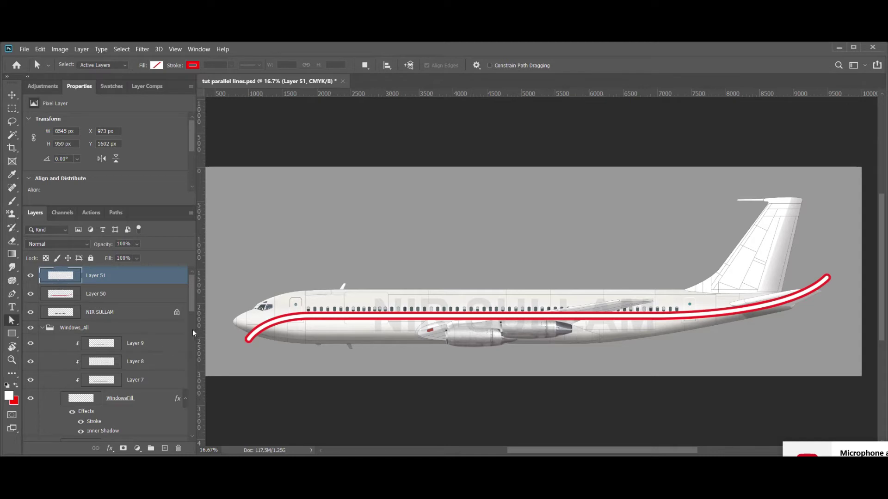
{"action": "left_click_drag", "start_coordinate": [191, 307], "coordinate": [193, 282]}
{"action": "key", "text": "ctrl+e"}
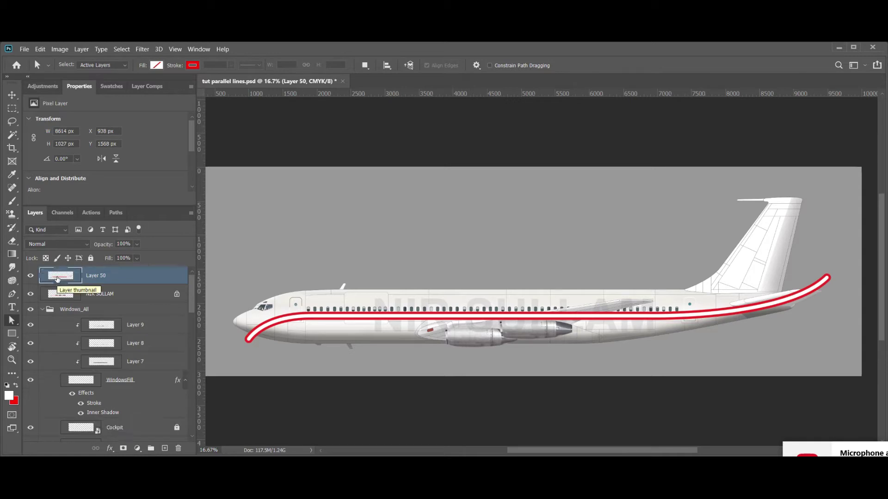
{"action": "left_click", "coordinate": [30, 275]}
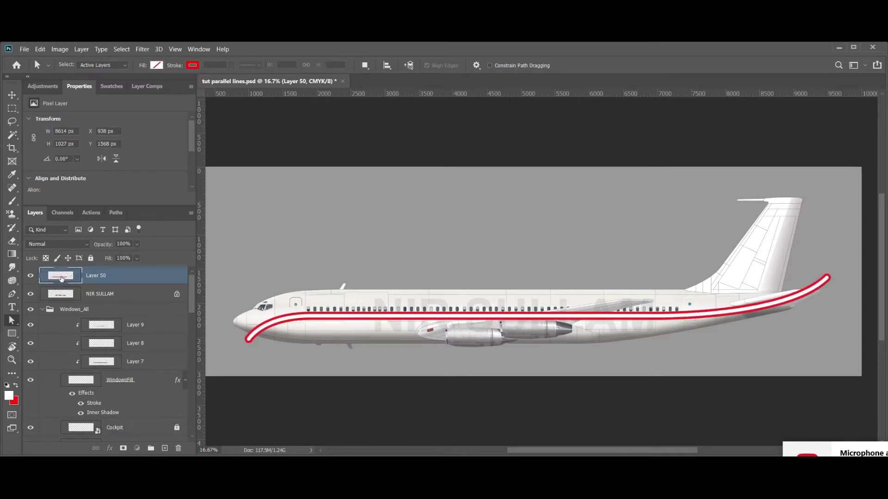
Move the merged stripe layer down the layer stack, placing it between the BOEING 707 text layer and the BottomGray layer.
{"action": "mouse_move", "coordinate": [191, 304]}
{"action": "left_mouse_down"}
{"action": "mouse_move", "coordinate": [188, 321]}
{"action": "mouse_move", "coordinate": [183, 298]}
{"action": "left_mouse_up"}
{"action": "left_click_drag", "start_coordinate": [191, 291], "coordinate": [191, 386]}
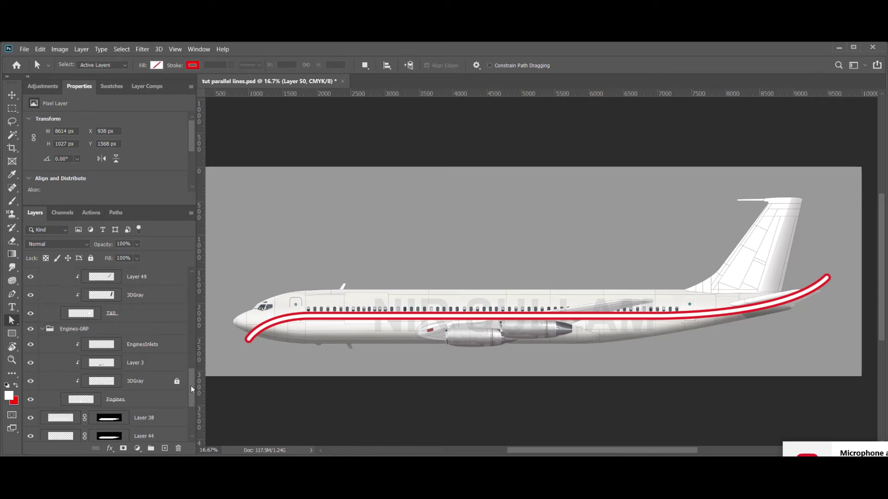
{"action": "left_click_drag", "start_coordinate": [190, 386], "coordinate": [183, 271]}
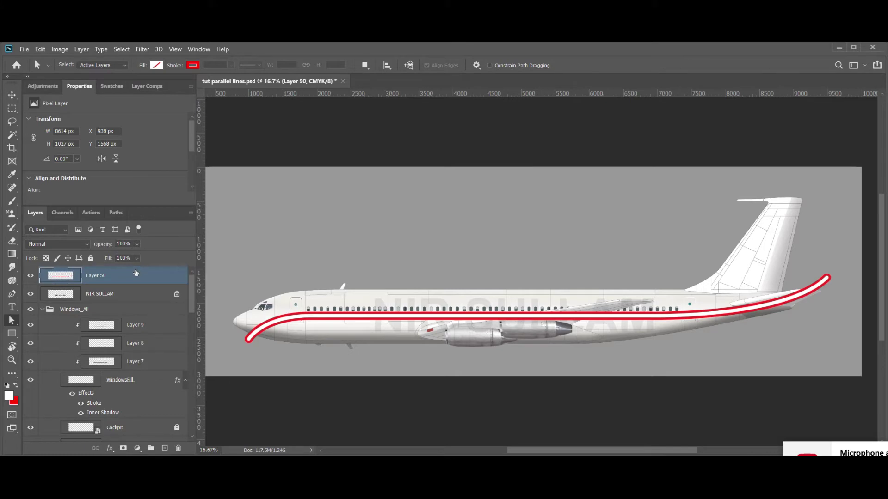
{"action": "key", "text": "ctrl+shift+bracketleft"}
{"action": "key", "text": "ctrl+bracketright"}
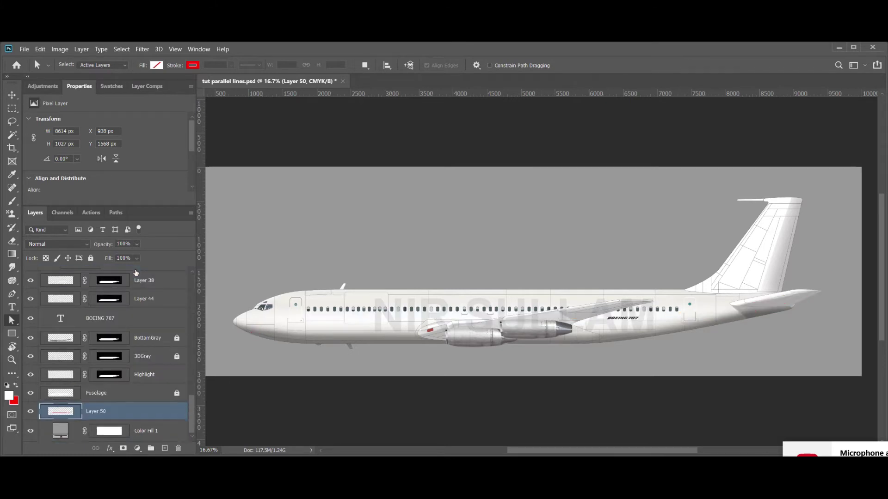
{"action": "key", "text": "ctrl+bracketright"}
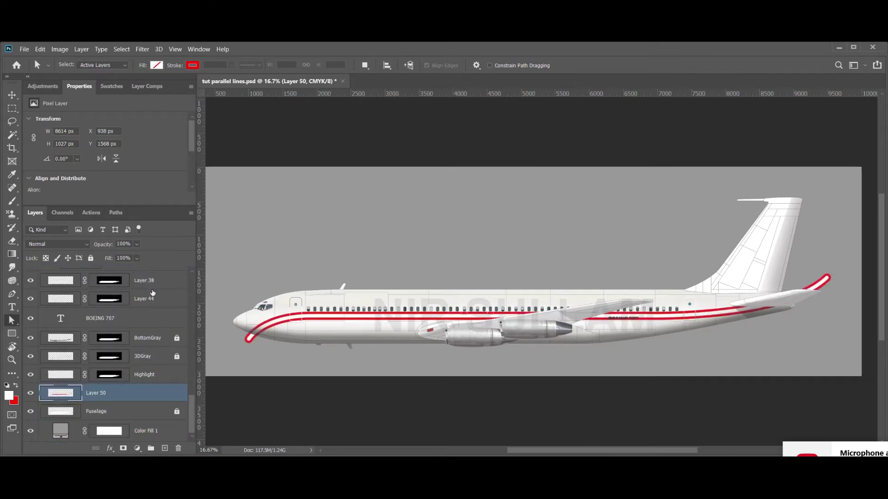
{"action": "left_click_drag", "start_coordinate": [106, 399], "coordinate": [69, 338]}
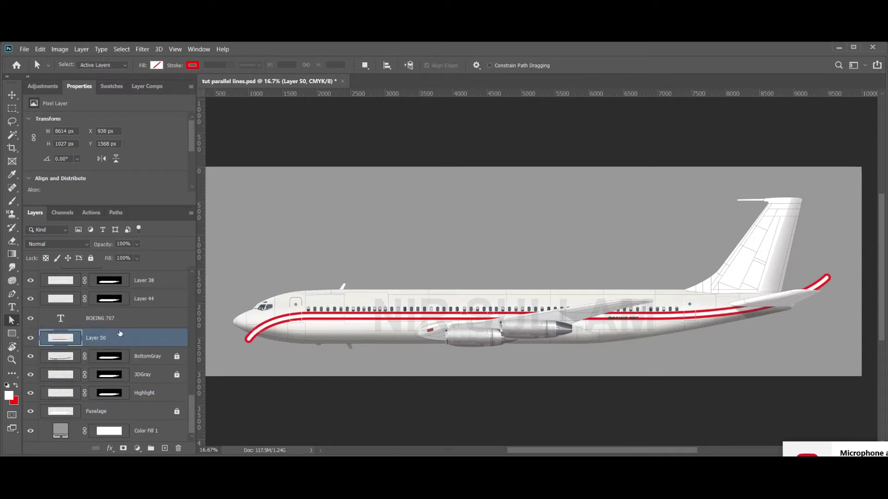
Copy the BottomGray layer's mask onto the stripe layer and set the stripe layer's blend mode to Multiply.
{"action": "left_click_drag", "start_coordinate": [125, 357], "coordinate": [113, 344]}
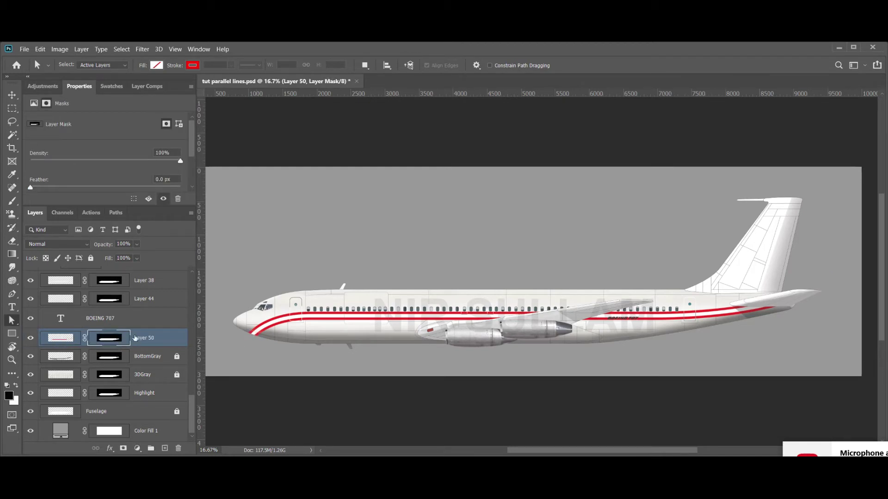
{"action": "left_click", "coordinate": [60, 340]}
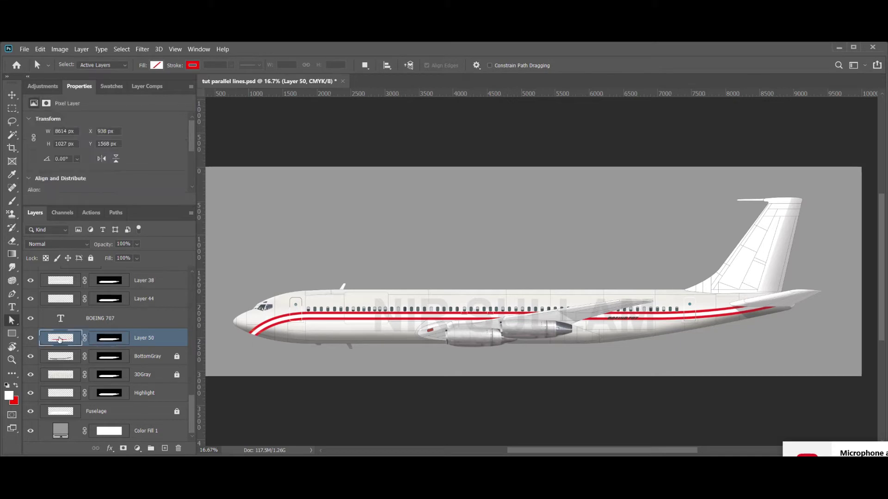
{"action": "left_click", "coordinate": [40, 244]}
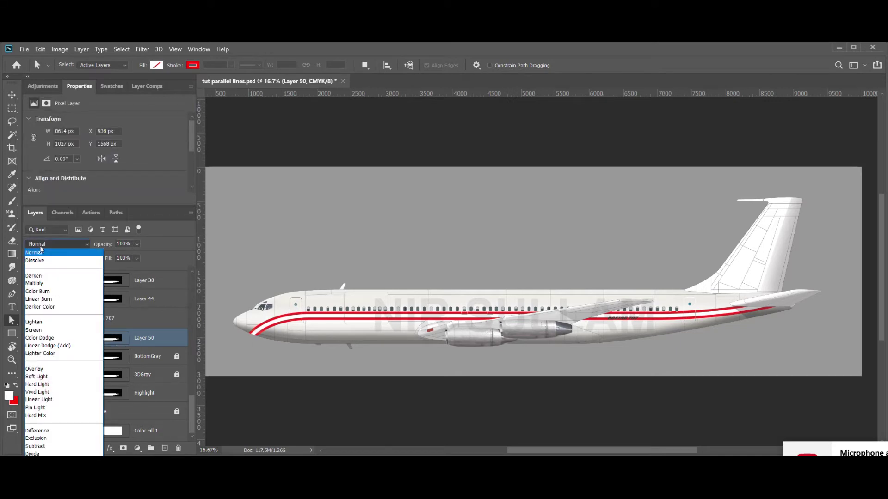
{"action": "left_click", "coordinate": [37, 284]}
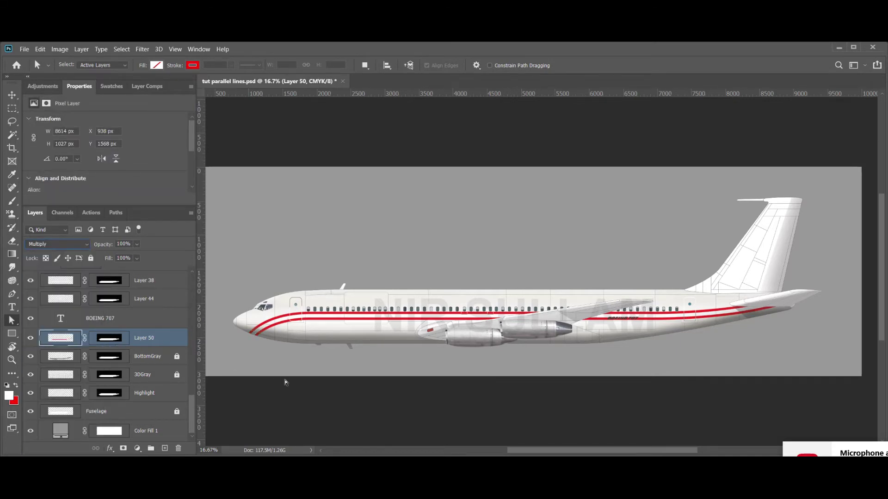
Examine how the multiplied stripes blend with the shading and panel lines along the fuselage.
{"action": "key", "text": "ctrl+plus"}
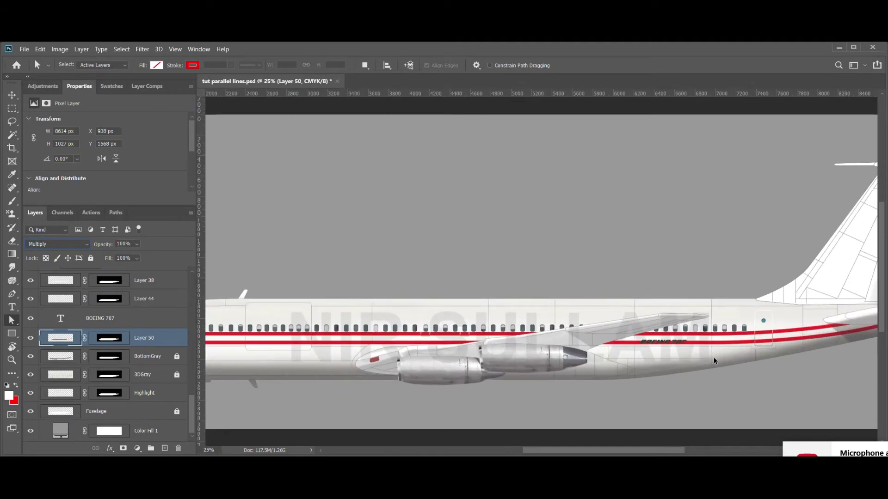
{"action": "key", "text": "ctrl+minus"}
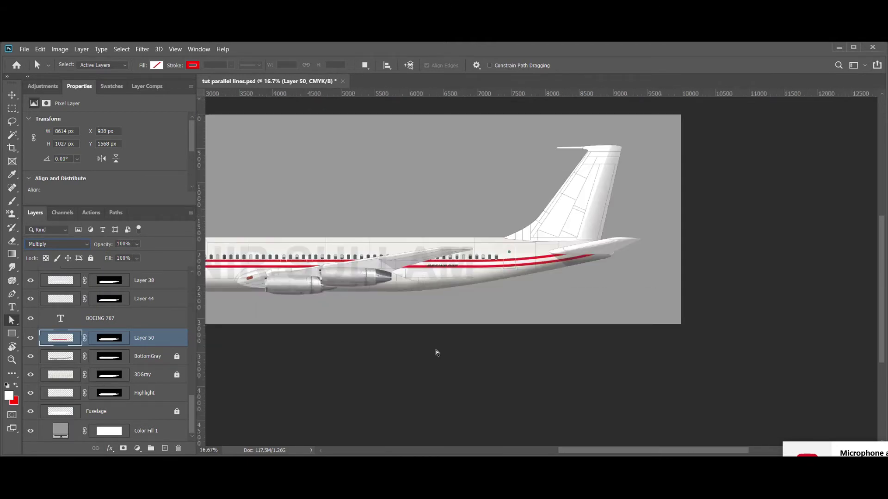
{"action": "left_click_drag", "start_coordinate": [347, 306], "coordinate": [362, 289]}
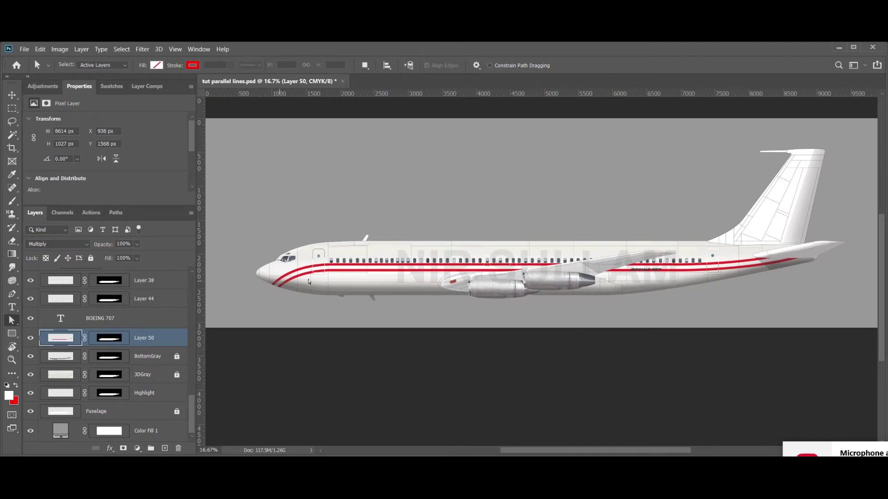
{"action": "key", "text": "ctrl+plus"}
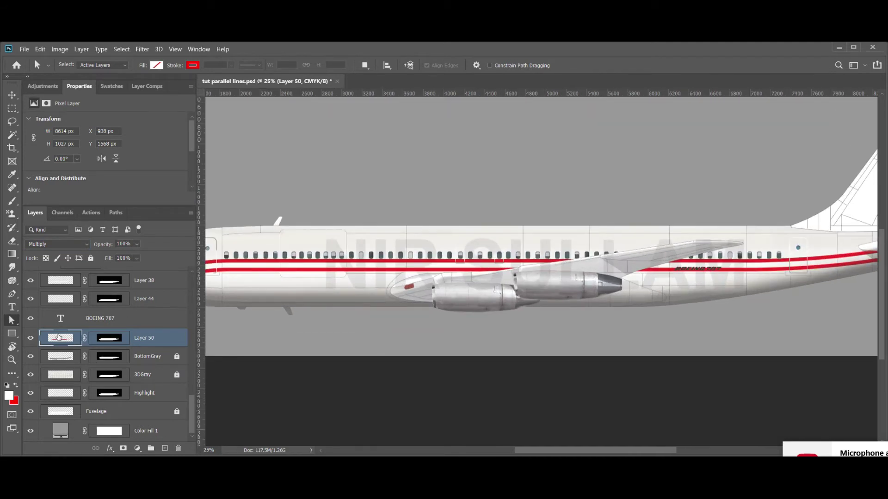
{"action": "left_click_drag", "start_coordinate": [106, 248], "coordinate": [131, 240]}
{"action": "key", "text": "ctrl+minus"}
{"action": "left_click_drag", "start_coordinate": [665, 383], "coordinate": [566, 314]}
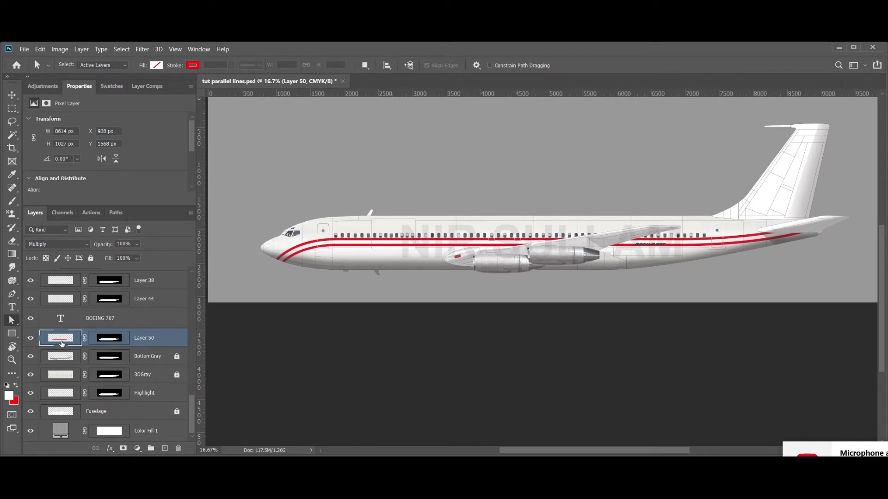
Select the red stripe area on the stripe layer's artwork with the Magic Wand.
{"action": "key", "text": "w"}
{"action": "key", "text": "ctrl+plus"}
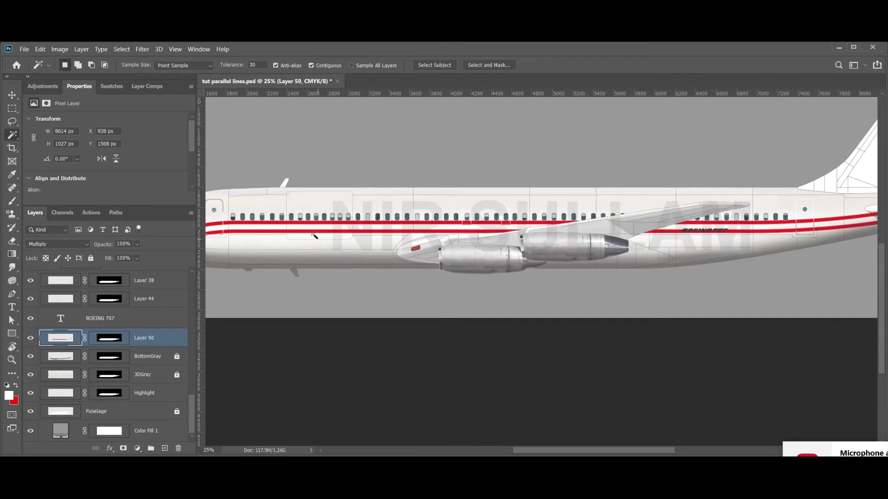
{"action": "left_click", "coordinate": [311, 231]}
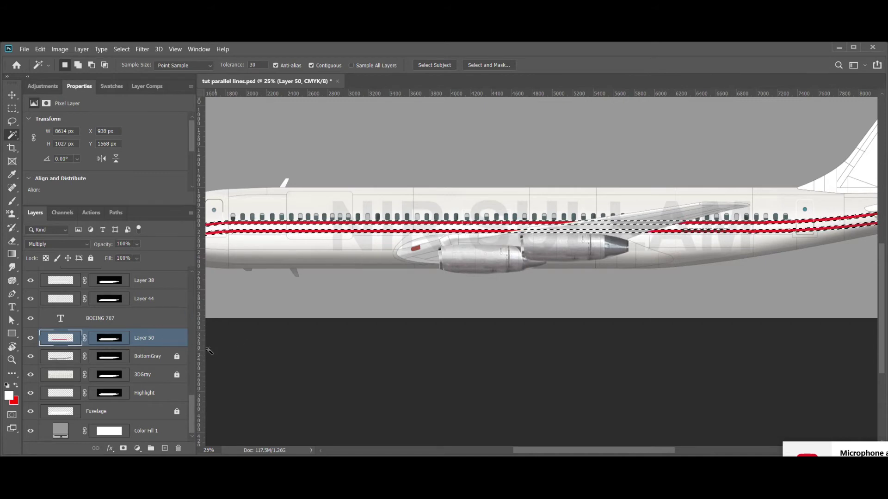
{"action": "double_click", "coordinate": [172, 340]}
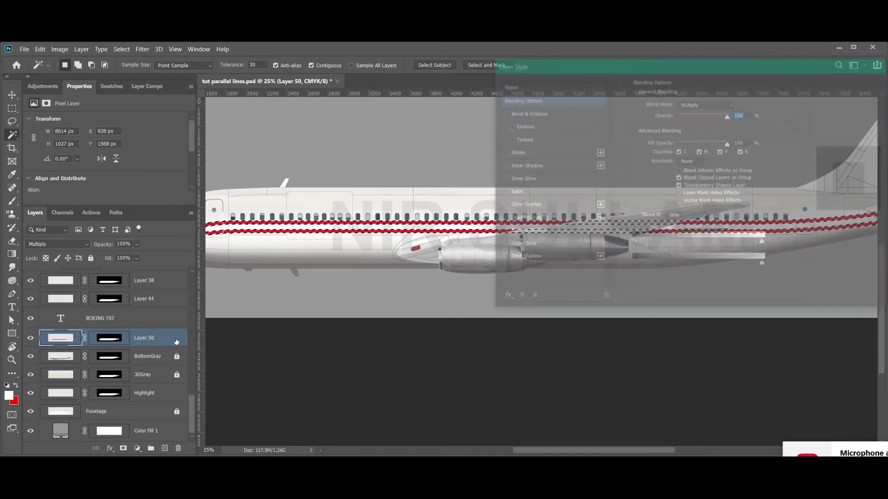
{"action": "left_click_drag", "start_coordinate": [580, 71], "coordinate": [606, 172]}
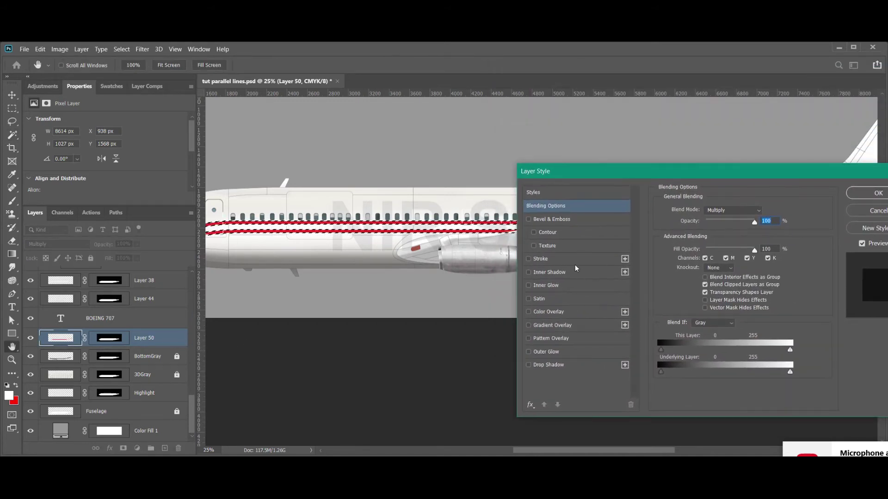
{"action": "left_click", "coordinate": [529, 259]}
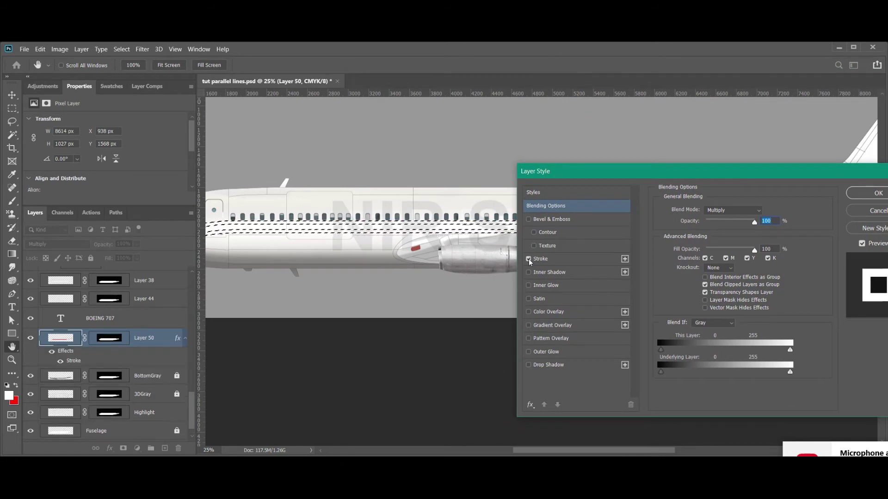
{"action": "left_click", "coordinate": [714, 210]}
{"action": "left_click", "coordinate": [715, 219]}
{"action": "left_click_drag", "start_coordinate": [631, 173], "coordinate": [611, 155]}
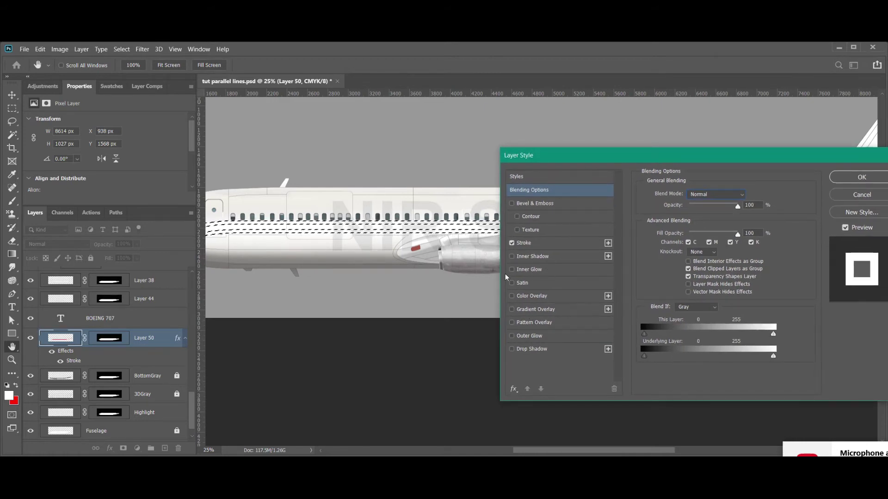
{"action": "left_click", "coordinate": [511, 243]}
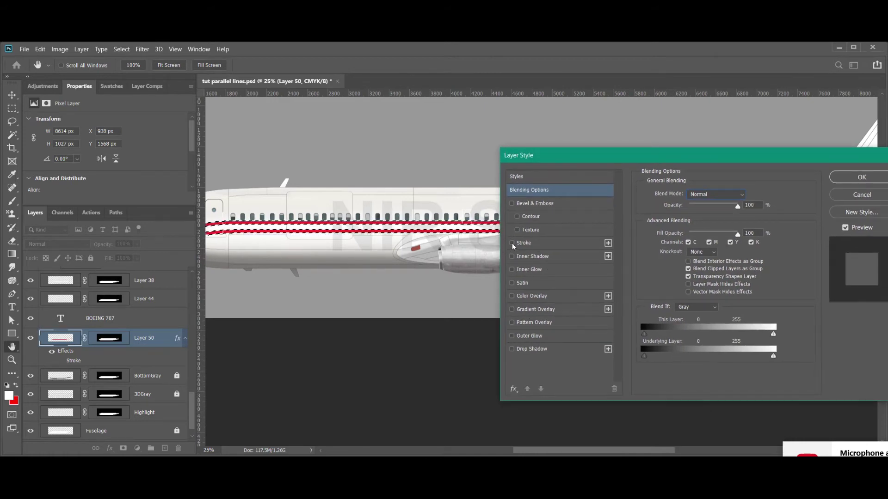
{"action": "left_click", "coordinate": [512, 296]}
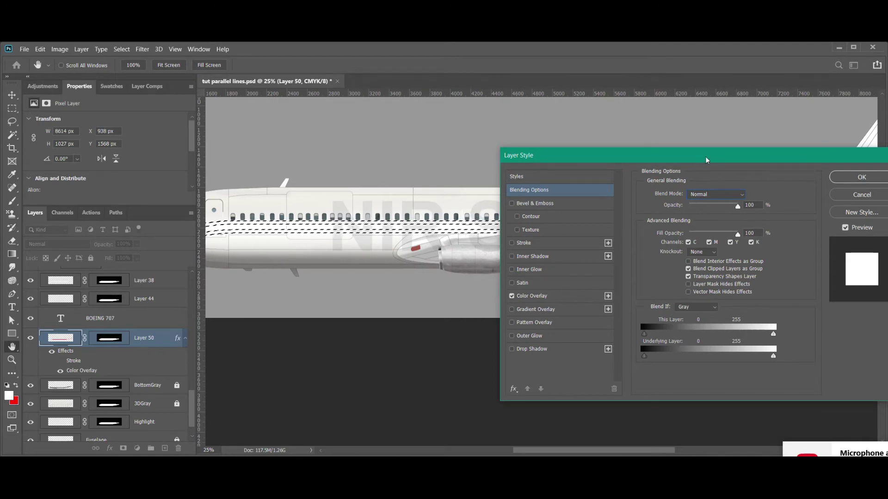
{"action": "left_click_drag", "start_coordinate": [703, 155], "coordinate": [675, 155]}
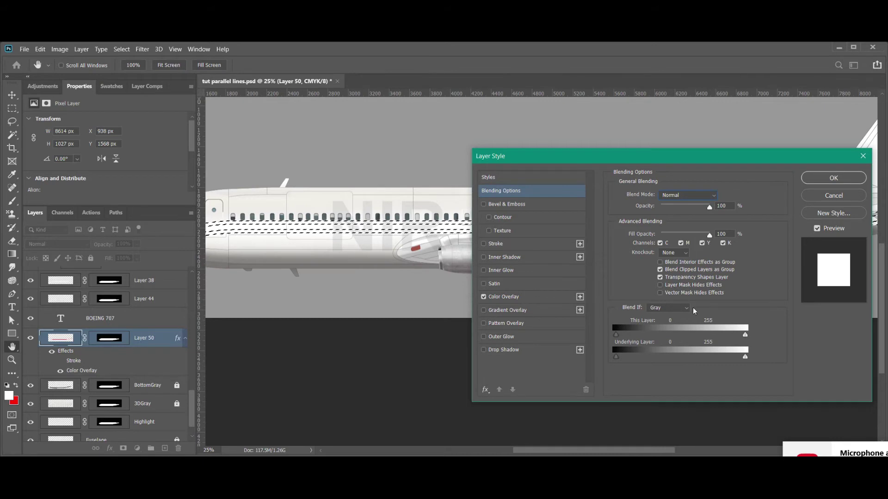
{"action": "left_click", "coordinate": [532, 298]}
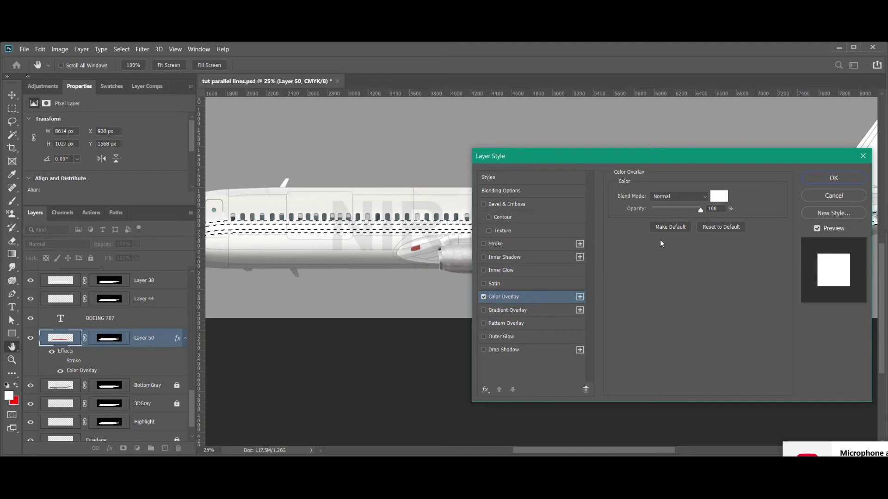
{"action": "left_click", "coordinate": [719, 197]}
{"action": "left_click", "coordinate": [585, 122]}
{"action": "left_click", "coordinate": [574, 131]}
{"action": "left_click_drag", "start_coordinate": [558, 99], "coordinate": [451, 68]}
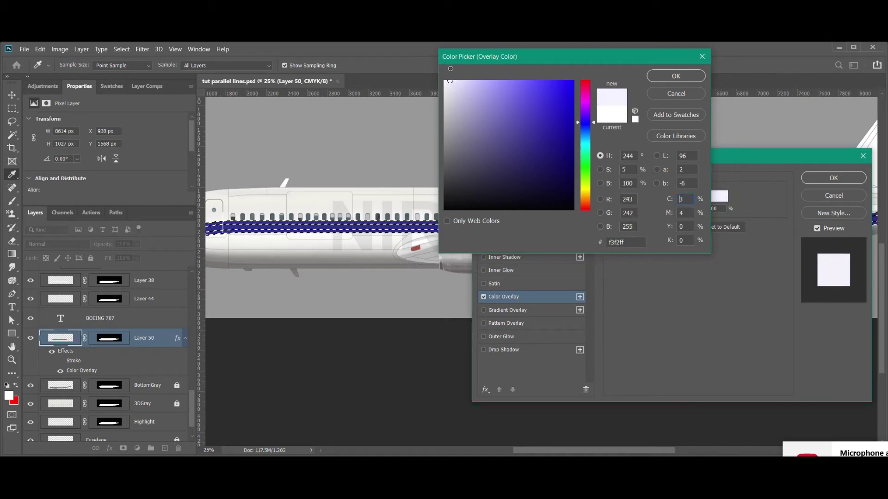
{"action": "left_click_drag", "start_coordinate": [442, 69], "coordinate": [436, 67]}
{"action": "left_click", "coordinate": [668, 97]}
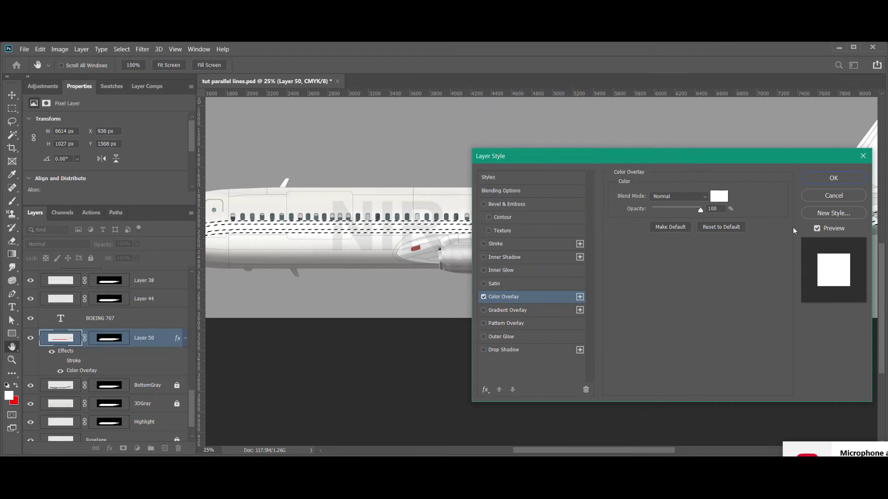
{"action": "left_click", "coordinate": [819, 197]}
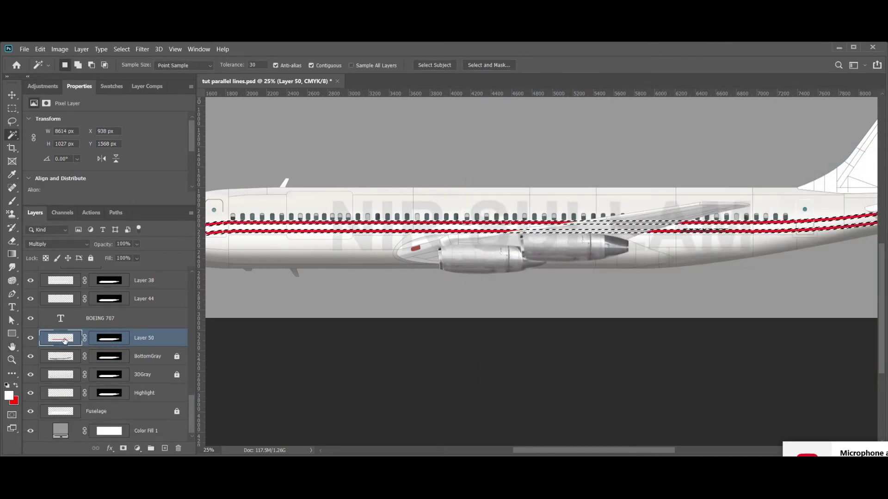
Copy the selected red stripes to a new layer and view that layer in isolation before showing all layers again.
{"action": "key", "text": "ctrl+j"}
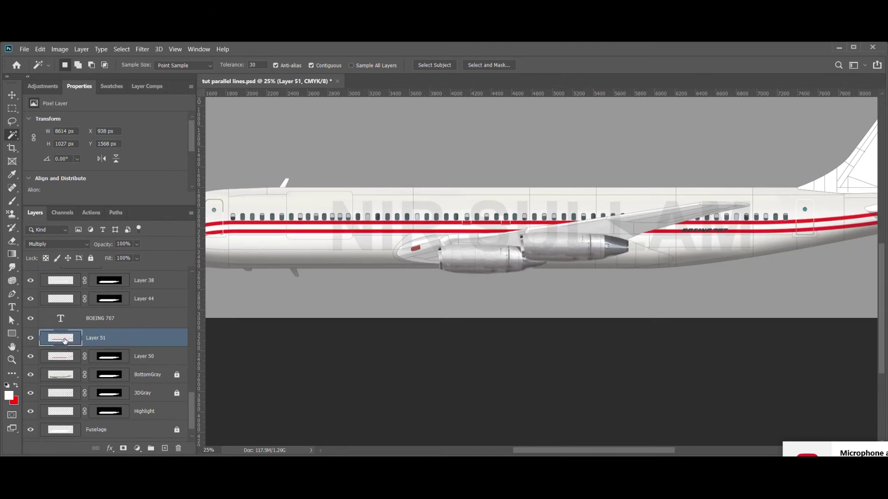
{"action": "left_click", "coordinate": [30, 340], "text": "alt"}
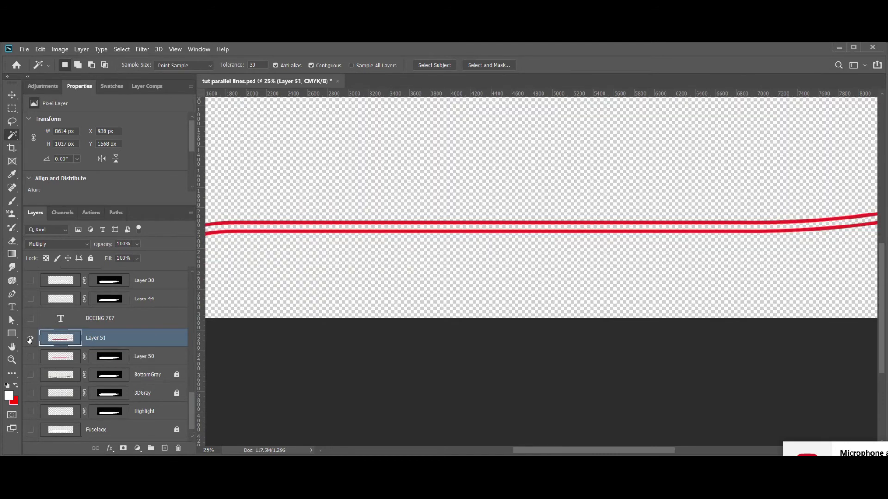
{"action": "left_click", "coordinate": [29, 340], "text": "alt"}
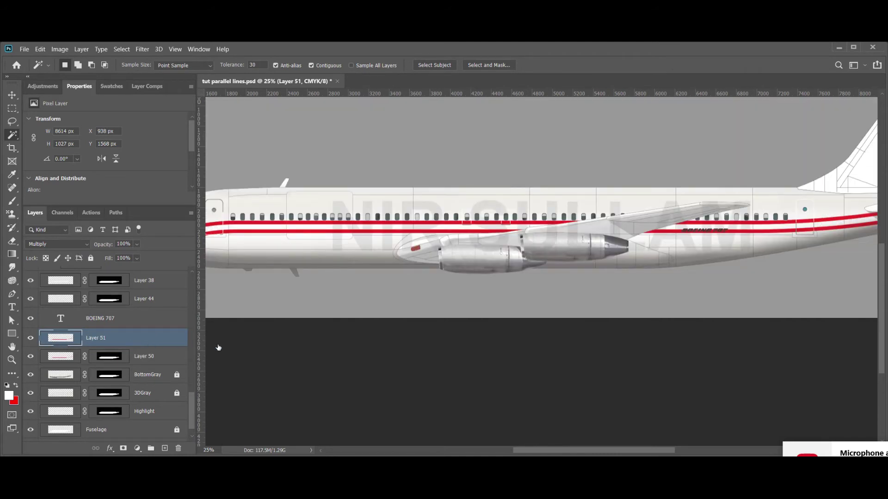
Apply a Color Overlay in green #2c9100 to the copied red stripes on Layer 51.
{"action": "double_click", "coordinate": [178, 338]}
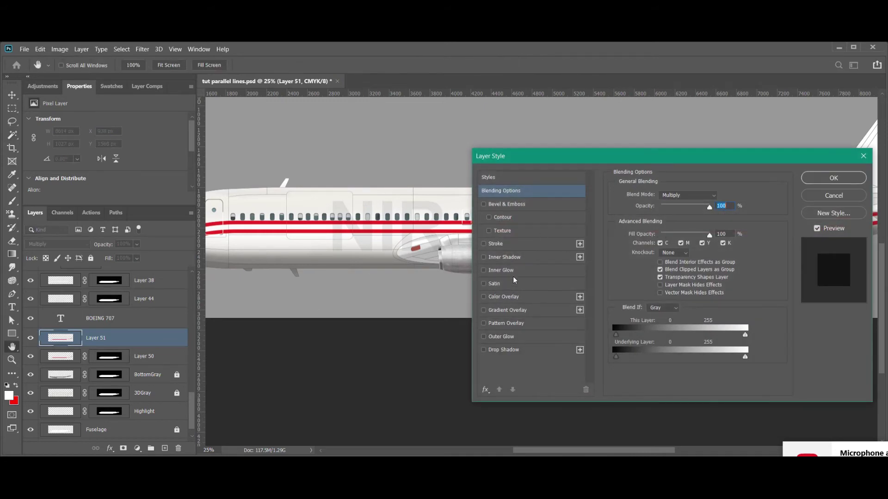
{"action": "left_click", "coordinate": [525, 298]}
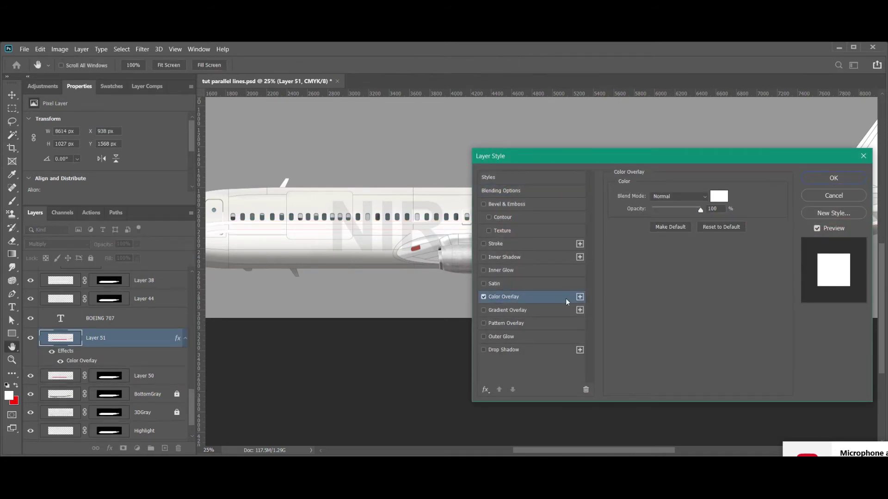
{"action": "left_click", "coordinate": [713, 199]}
{"action": "left_click_drag", "start_coordinate": [524, 144], "coordinate": [596, 78]}
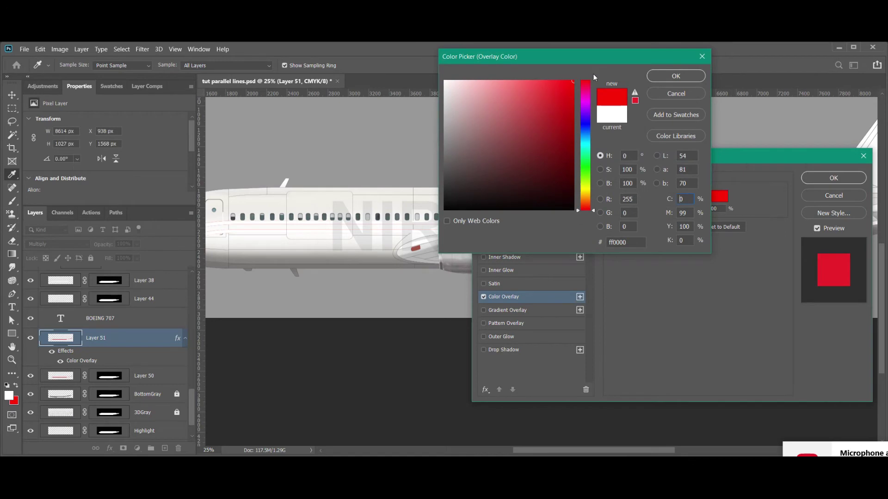
{"action": "left_click", "coordinate": [590, 131]}
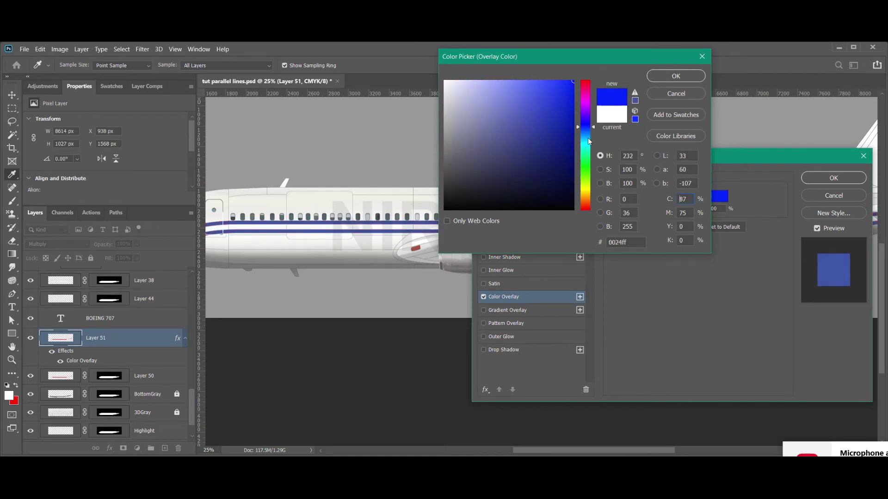
{"action": "left_click_drag", "start_coordinate": [591, 131], "coordinate": [583, 174]}
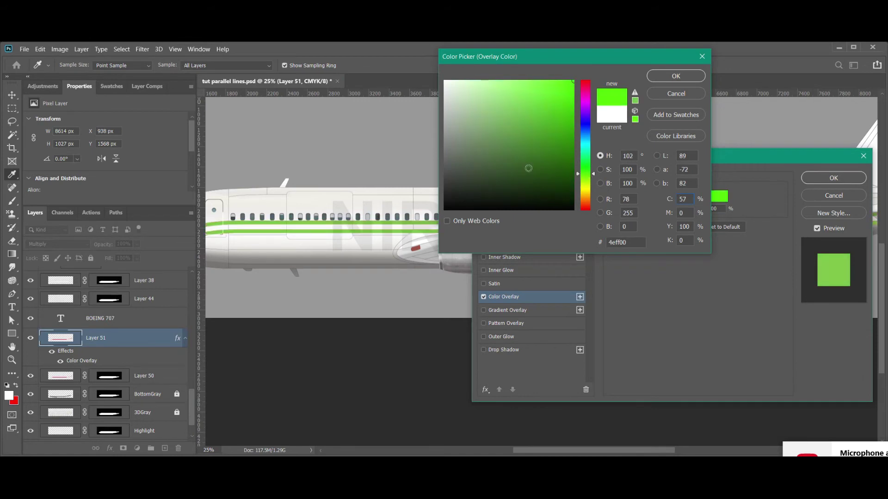
{"action": "left_click_drag", "start_coordinate": [490, 112], "coordinate": [575, 137]}
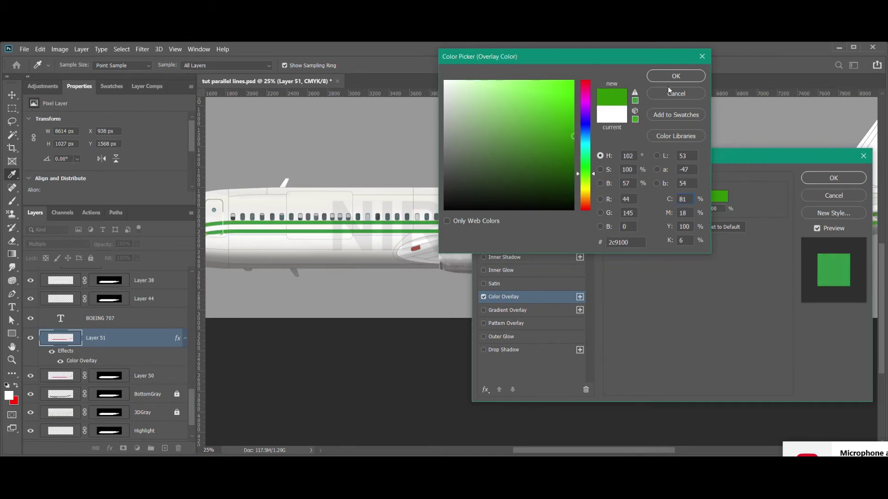
{"action": "left_click", "coordinate": [677, 76]}
{"action": "left_click", "coordinate": [834, 177]}
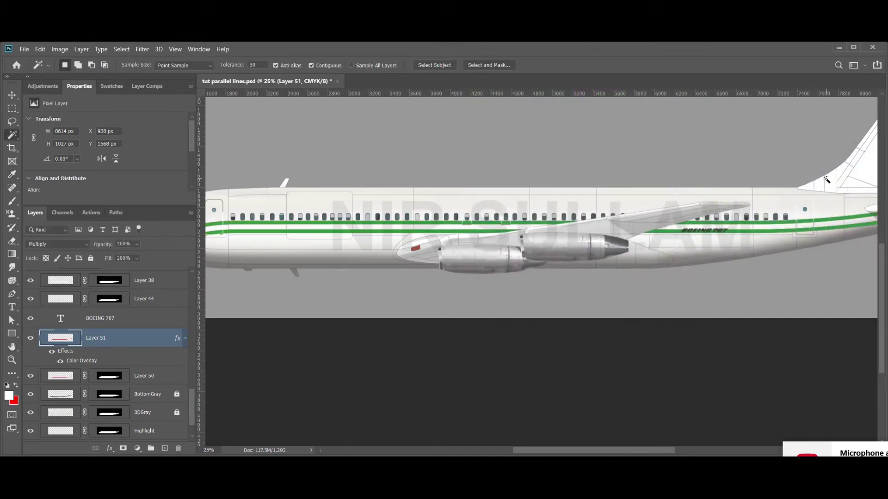
Copy Layer 50's mask onto Layer 51 so the green stripes are confined to the fuselage.
{"action": "key", "text": "ctrl+minus"}
{"action": "left_click_drag", "start_coordinate": [476, 273], "coordinate": [303, 184]}
{"action": "left_click_drag", "start_coordinate": [315, 276], "coordinate": [387, 318]}
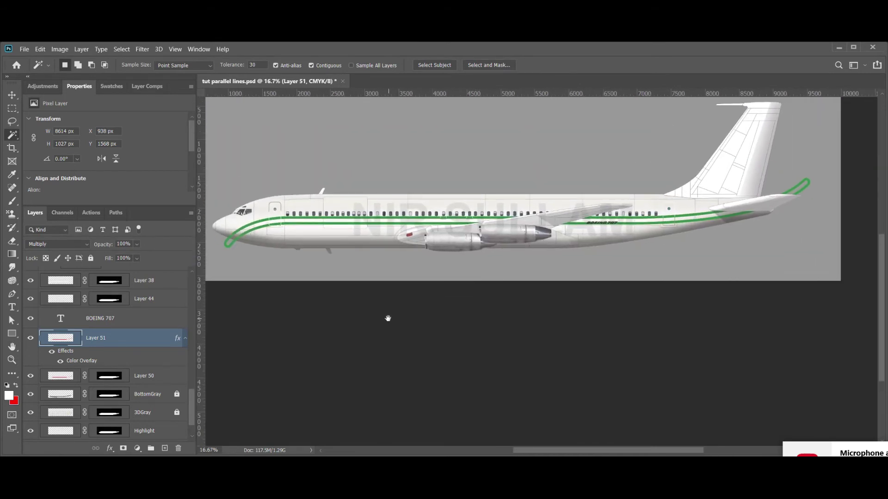
{"action": "left_click_drag", "start_coordinate": [109, 376], "coordinate": [88, 341]}
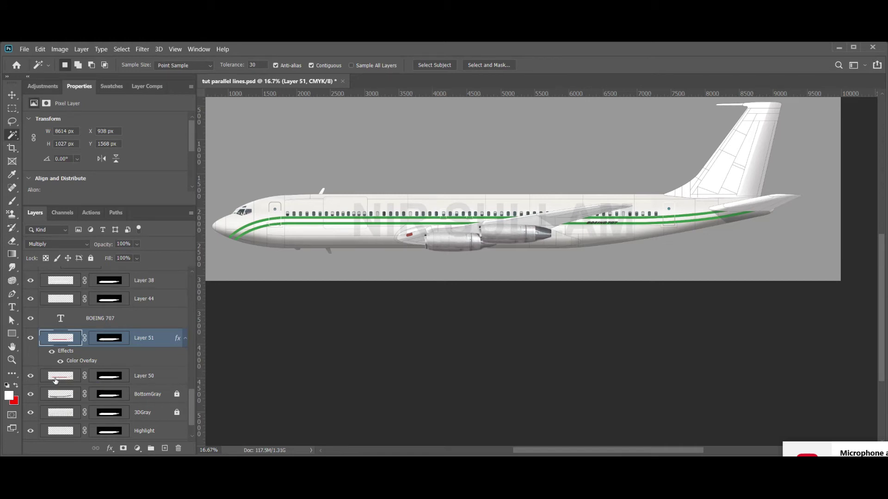
Isolate Layer 50, copy the white band between its red stripes to a new layer, and leave only that new layer visible.
{"action": "left_click", "coordinate": [30, 376], "text": "alt"}
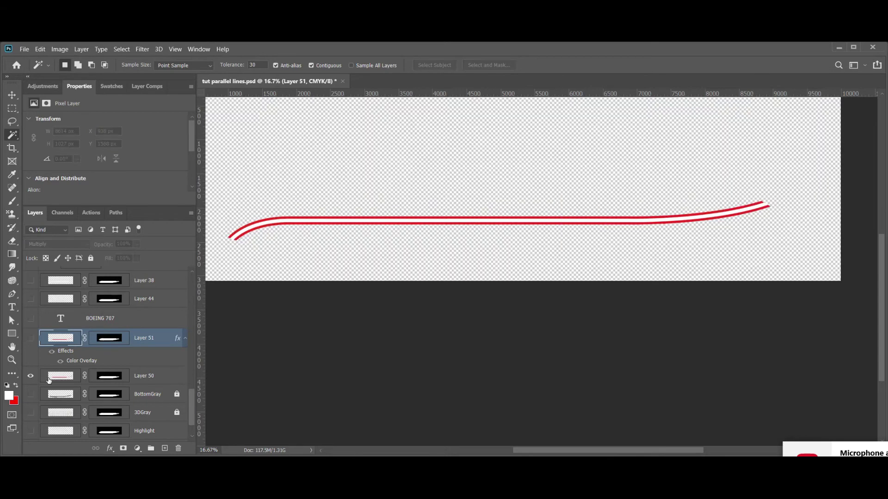
{"action": "left_click", "coordinate": [237, 239]}
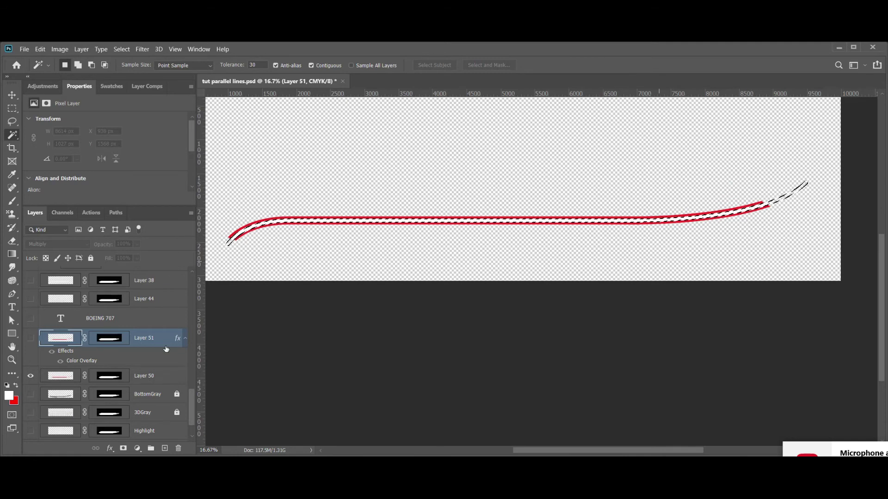
{"action": "left_click", "coordinate": [65, 376]}
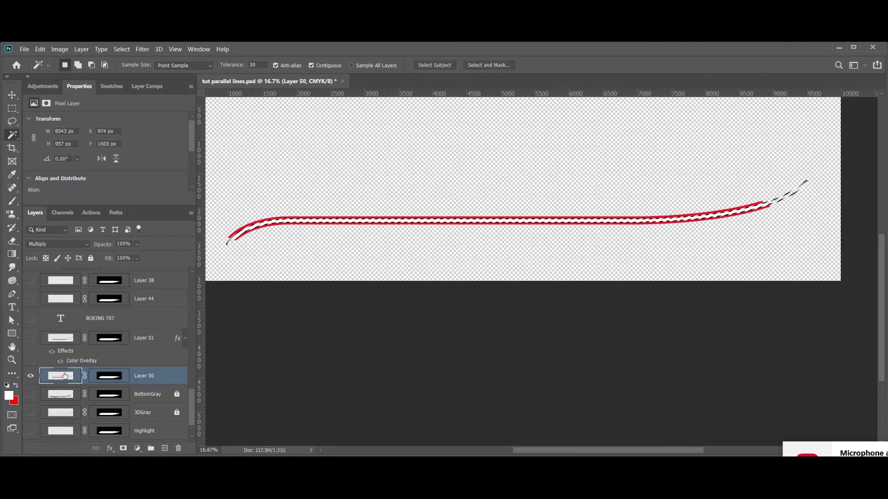
{"action": "key", "text": "ctrl+j"}
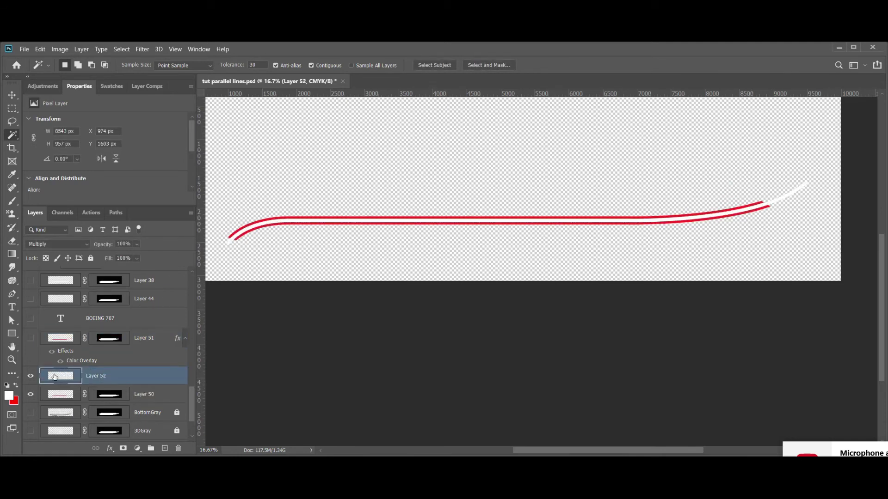
{"action": "left_click", "coordinate": [30, 339]}
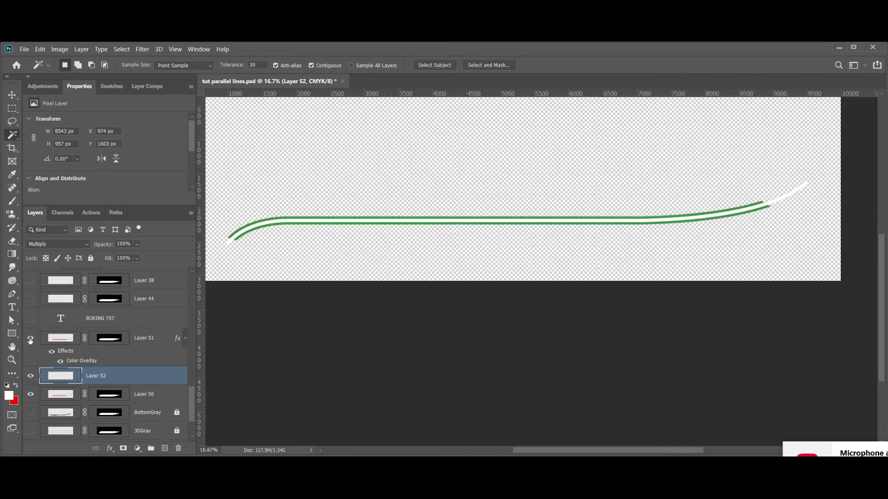
{"action": "left_click", "coordinate": [30, 339]}
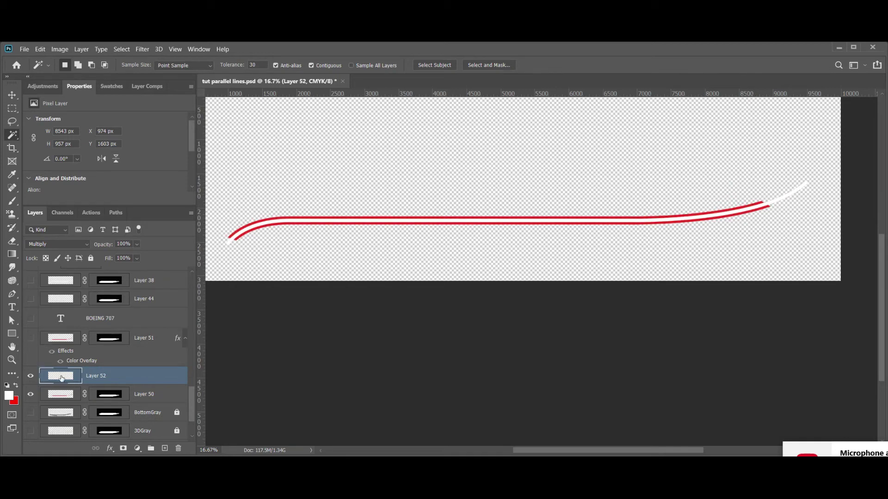
{"action": "left_click", "coordinate": [30, 395]}
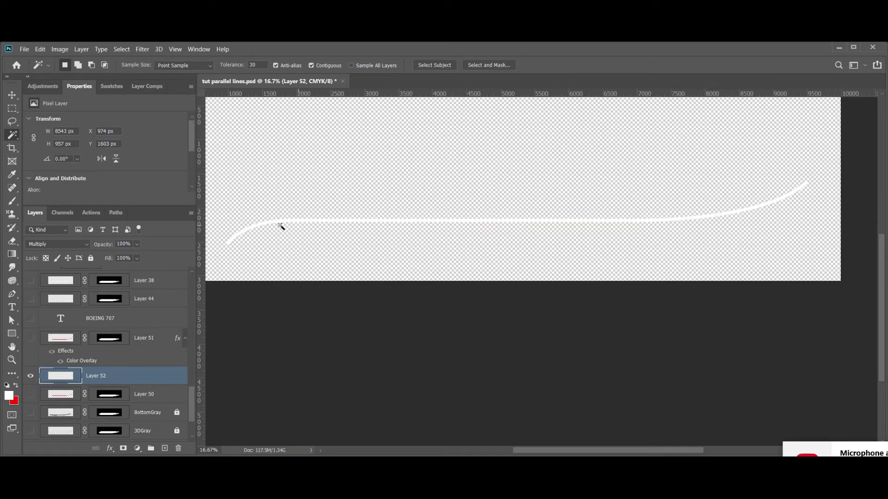
Apply an orange Color Overlay to the copied middle band on Layer 52.
{"action": "double_click", "coordinate": [162, 379]}
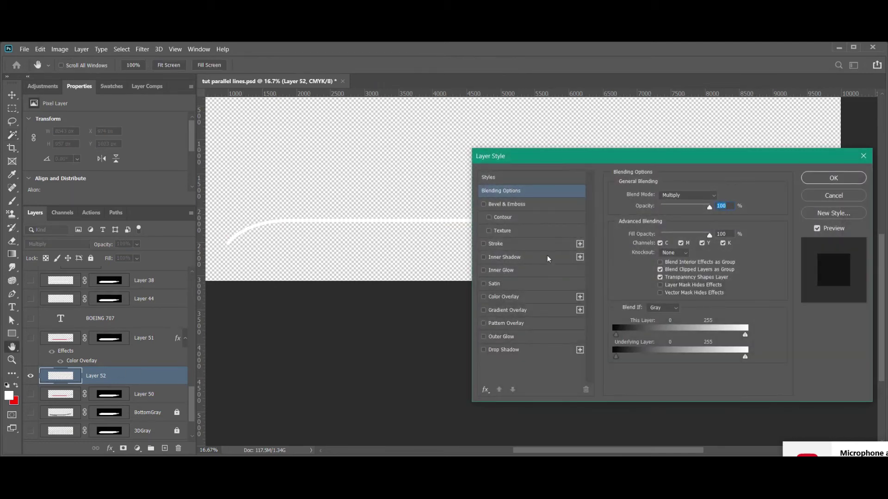
{"action": "left_click", "coordinate": [511, 299]}
{"action": "left_click", "coordinate": [718, 198]}
{"action": "left_click", "coordinate": [588, 142]}
{"action": "left_click_drag", "start_coordinate": [458, 85], "coordinate": [490, 74]}
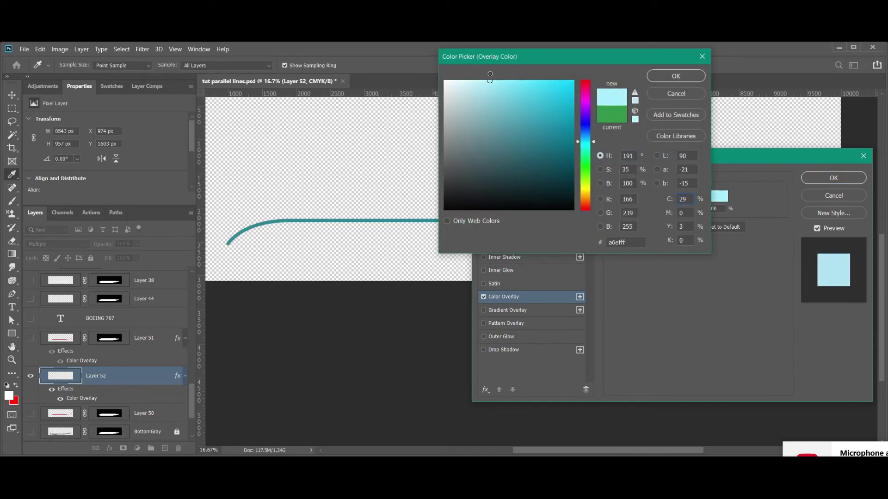
{"action": "left_click_drag", "start_coordinate": [588, 193], "coordinate": [587, 196]}
{"action": "left_click_drag", "start_coordinate": [514, 104], "coordinate": [552, 88]}
{"action": "left_click", "coordinate": [675, 76]}
{"action": "left_click", "coordinate": [825, 177]}
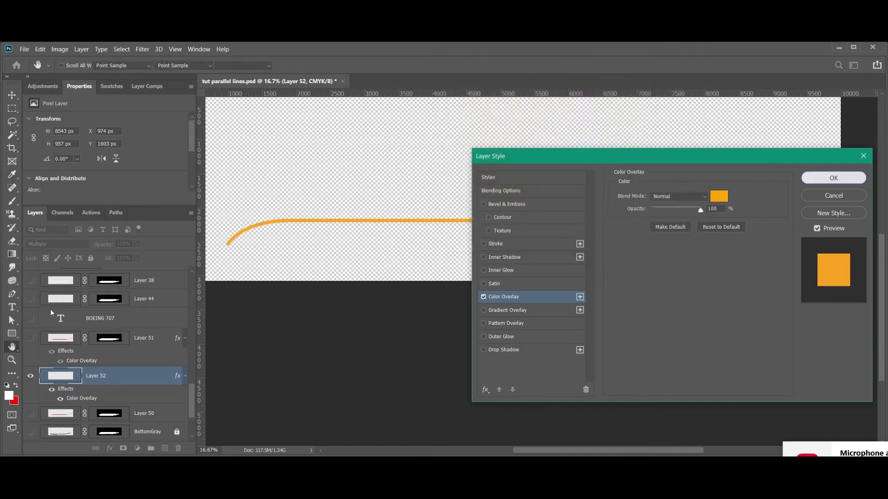
Show the green stripe layer, the watermark layer, the Windows_All group and the other hidden upper layers again.
{"action": "left_click", "coordinate": [31, 338]}
{"action": "key", "text": "ctrl+minus"}
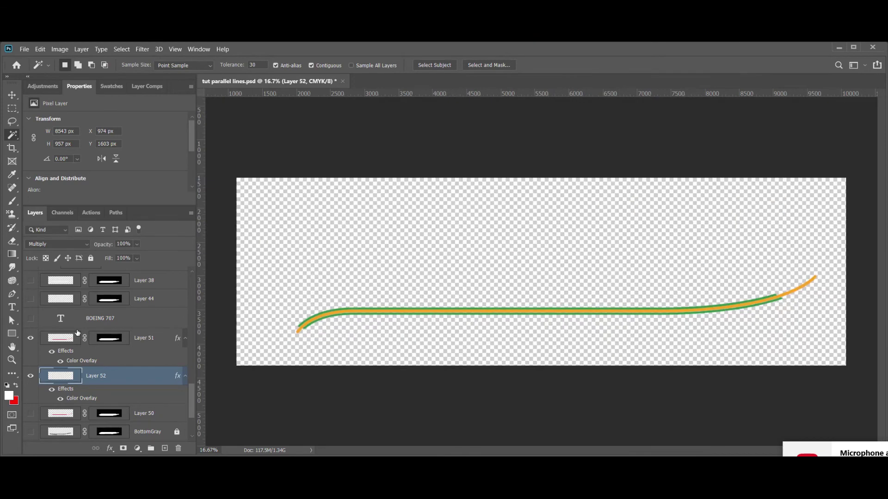
{"action": "left_click_drag", "start_coordinate": [192, 394], "coordinate": [196, 265]}
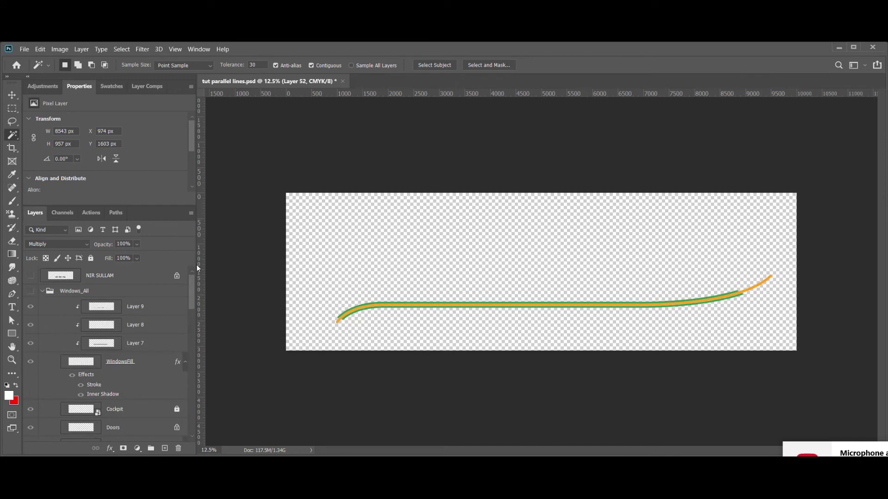
{"action": "left_click", "coordinate": [31, 276]}
{"action": "left_click", "coordinate": [31, 291]}
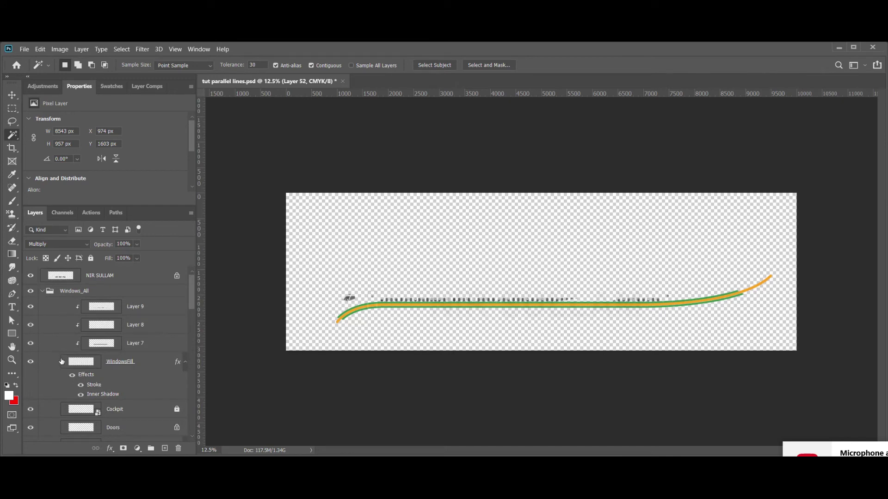
{"action": "left_click_drag", "start_coordinate": [191, 301], "coordinate": [186, 340]}
{"action": "left_click", "coordinate": [30, 282]}
{"action": "left_click", "coordinate": [31, 299]}
{"action": "left_click", "coordinate": [31, 387]}
Show the base layers up to Layer 50, the BOEING 707 text, Layers 44 and 38, Engines-GRP and Tail-GRP again.
{"action": "left_click_drag", "start_coordinate": [190, 338], "coordinate": [193, 440]}
{"action": "left_click_drag", "start_coordinate": [30, 432], "coordinate": [31, 339]}
{"action": "left_click_drag", "start_coordinate": [190, 415], "coordinate": [190, 386]}
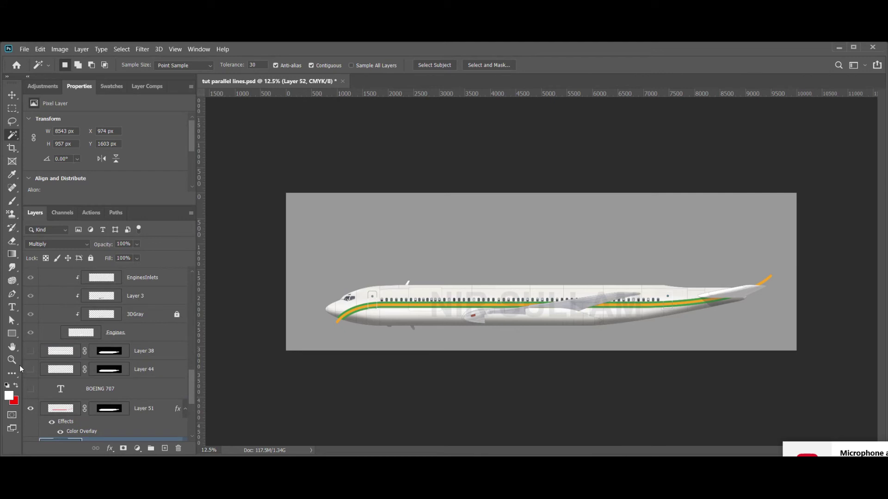
{"action": "left_click_drag", "start_coordinate": [34, 392], "coordinate": [29, 351]}
{"action": "left_click_drag", "start_coordinate": [192, 383], "coordinate": [187, 368]}
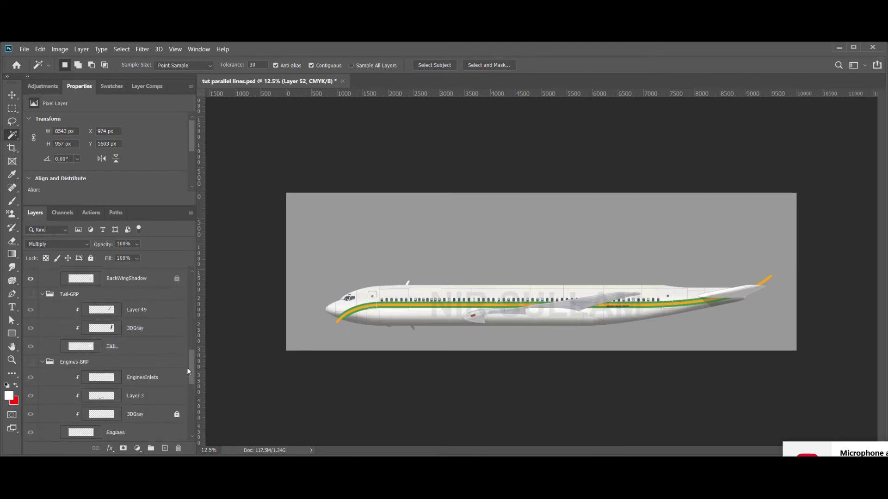
{"action": "left_click", "coordinate": [29, 362]}
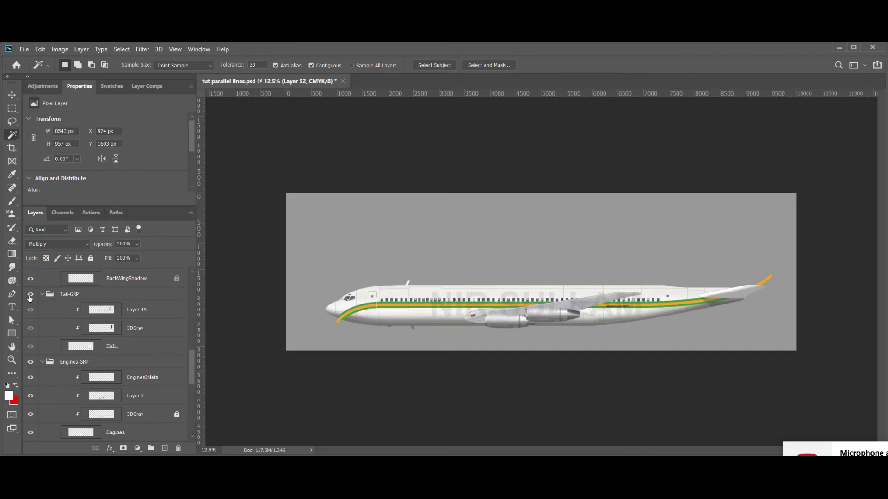
{"action": "left_click", "coordinate": [30, 295]}
{"action": "left_click_drag", "start_coordinate": [191, 360], "coordinate": [198, 408]}
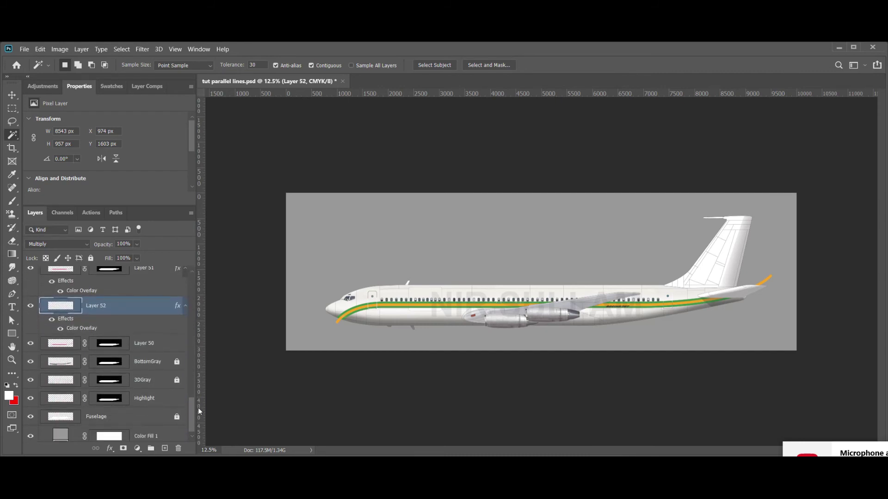
Identify the orange band's layer, copy Layer 50's mask onto Layer 52, and check the stripes along the forward fuselage.
{"action": "key", "text": "ctrl+equal"}
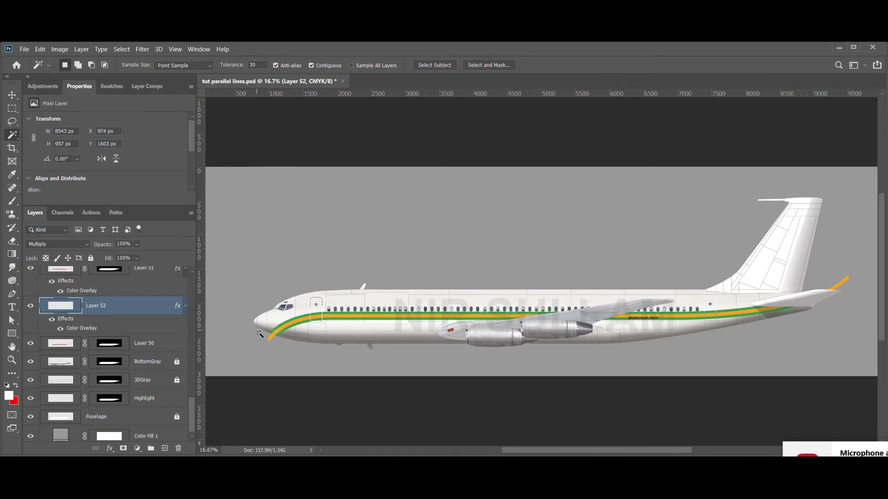
{"action": "key", "text": "v"}
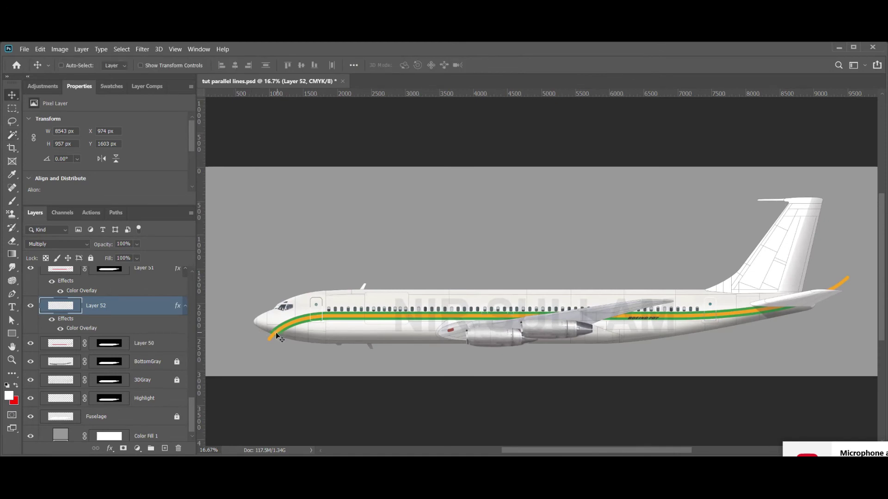
{"action": "right_click", "coordinate": [275, 337]}
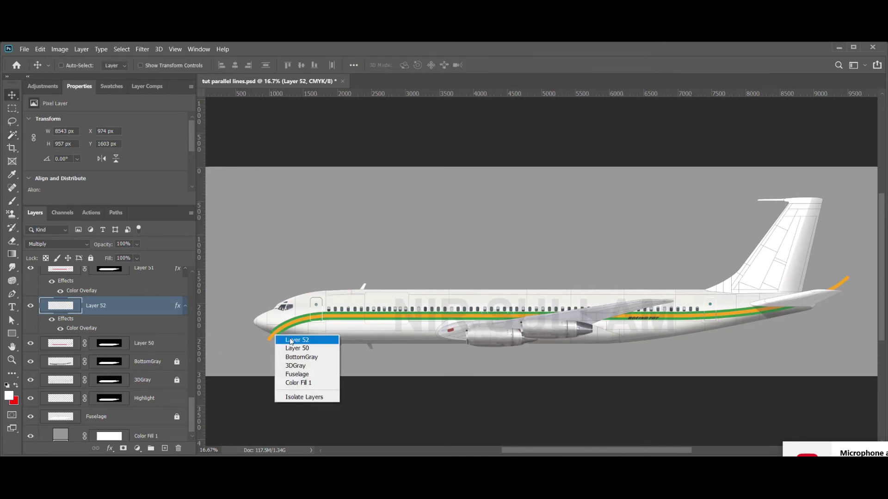
{"action": "left_click", "coordinate": [290, 341]}
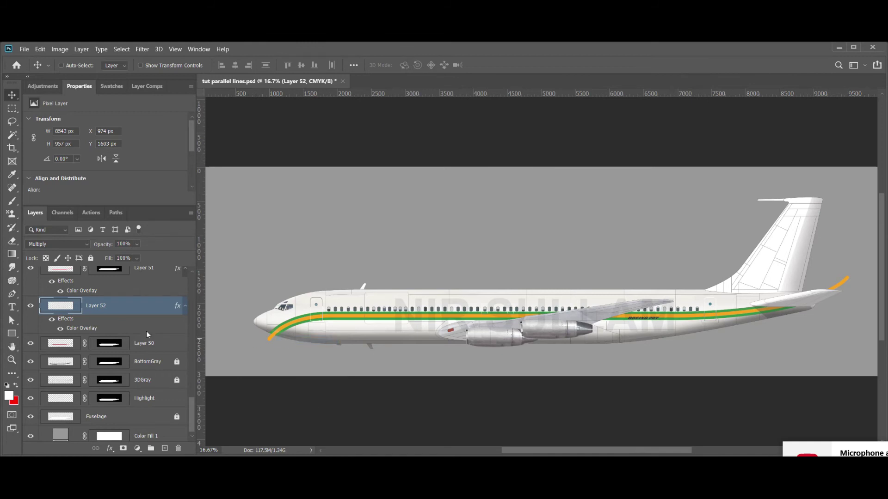
{"action": "left_click", "coordinate": [31, 306]}
{"action": "left_click", "coordinate": [31, 306]}
{"action": "left_click_drag", "start_coordinate": [109, 344], "coordinate": [111, 307]}
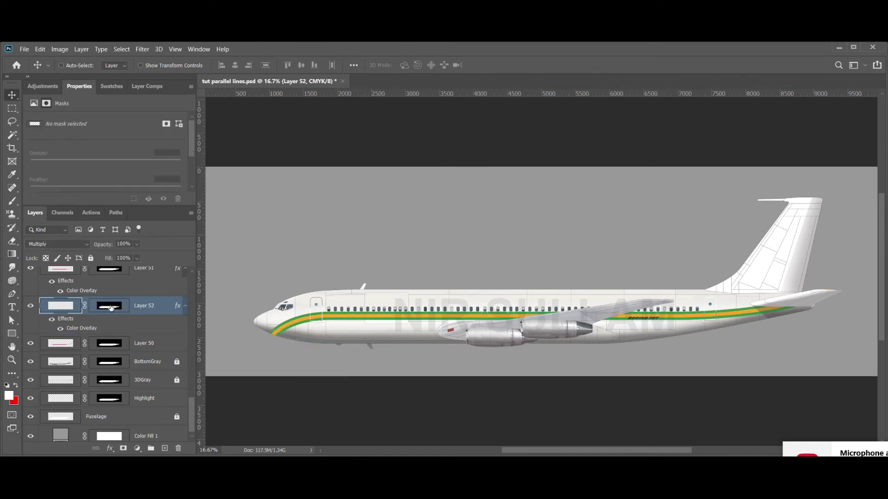
{"action": "left_click", "coordinate": [62, 309]}
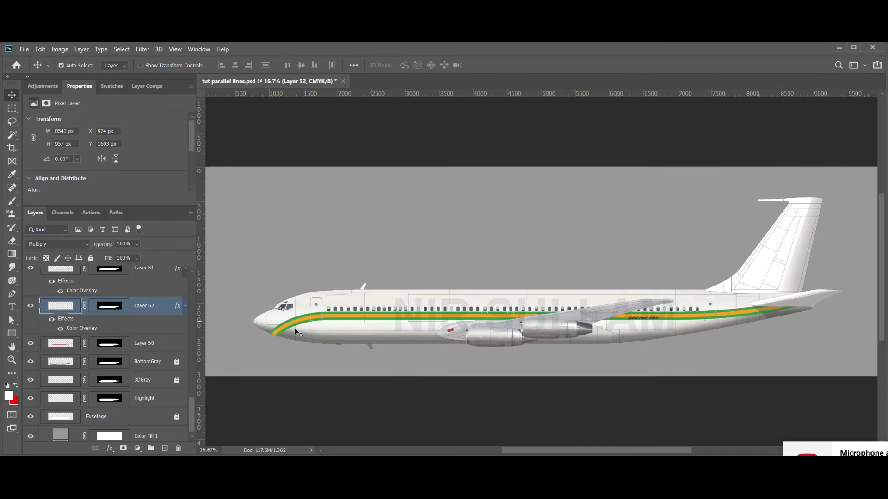
{"action": "scroll", "coordinate": [319, 324], "scroll_direction": "up", "scroll_amount": 2}
{"action": "left_click_drag", "start_coordinate": [389, 344], "coordinate": [486, 326]}
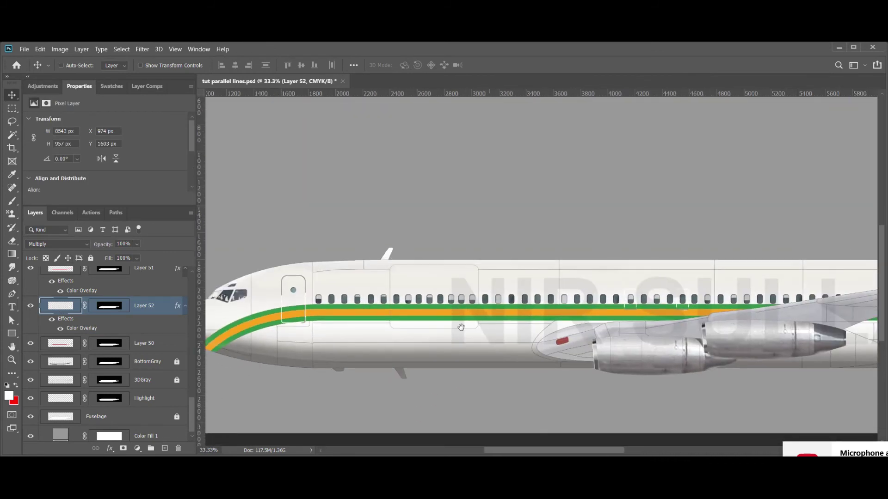
{"action": "scroll", "coordinate": [358, 333], "scroll_direction": "up", "scroll_amount": 1}
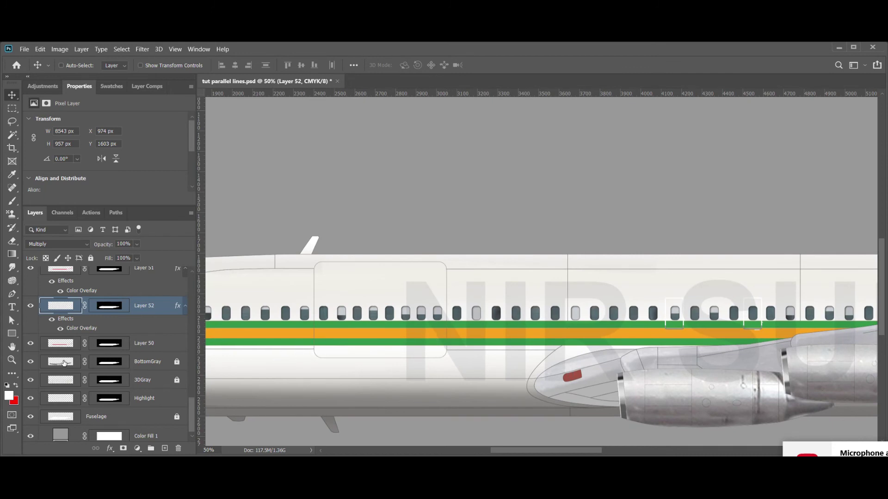
{"action": "key", "text": "ctrl+minus"}
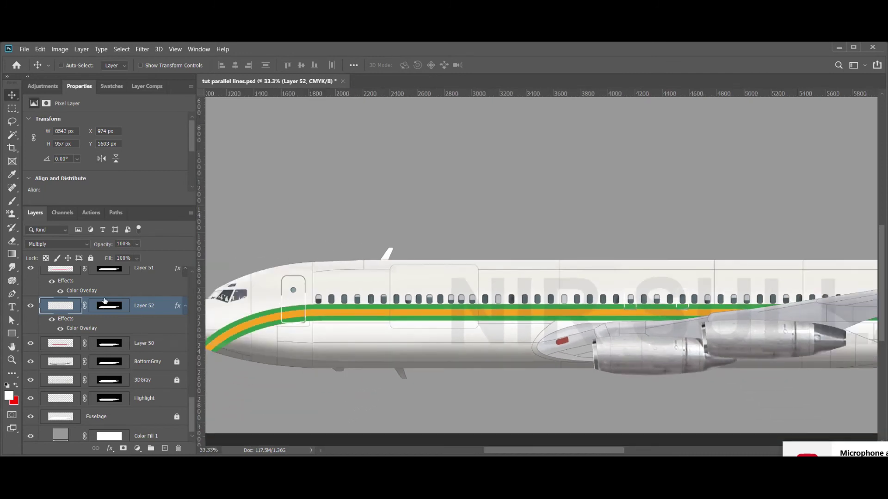
Toggle the visibility of Layer 50 to check its effect on the stripes and delete that redundant layer.
{"action": "scroll", "coordinate": [134, 305], "scroll_direction": "up", "scroll_amount": 1}
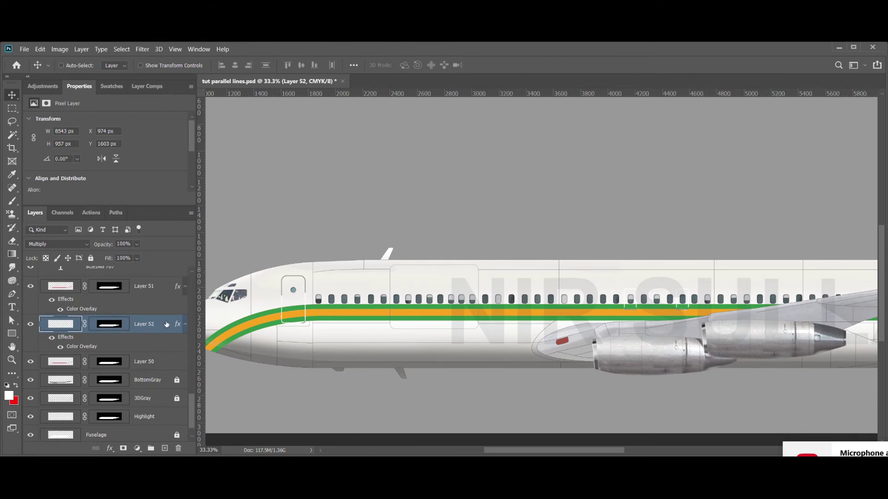
{"action": "scroll", "coordinate": [146, 326], "scroll_direction": "up", "scroll_amount": 1}
{"action": "key", "text": "ctrl+minus"}
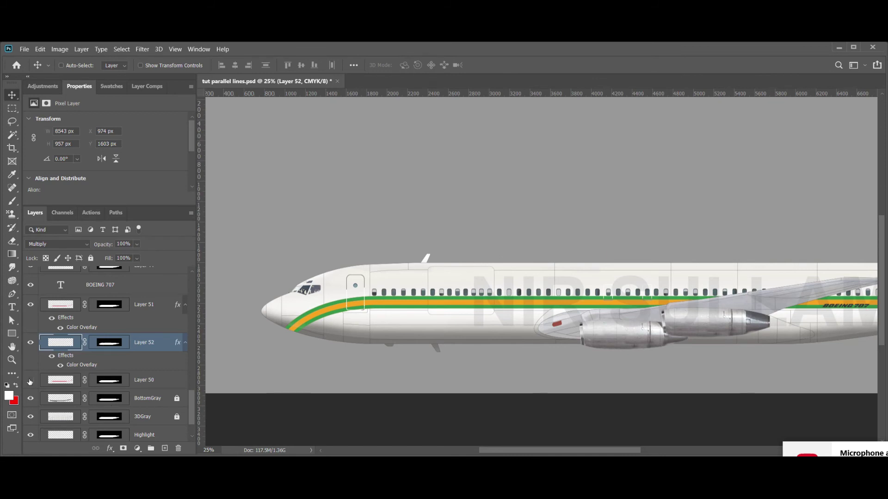
{"action": "left_click", "coordinate": [30, 380], "text": "alt"}
{"action": "left_click", "coordinate": [30, 381], "text": "alt"}
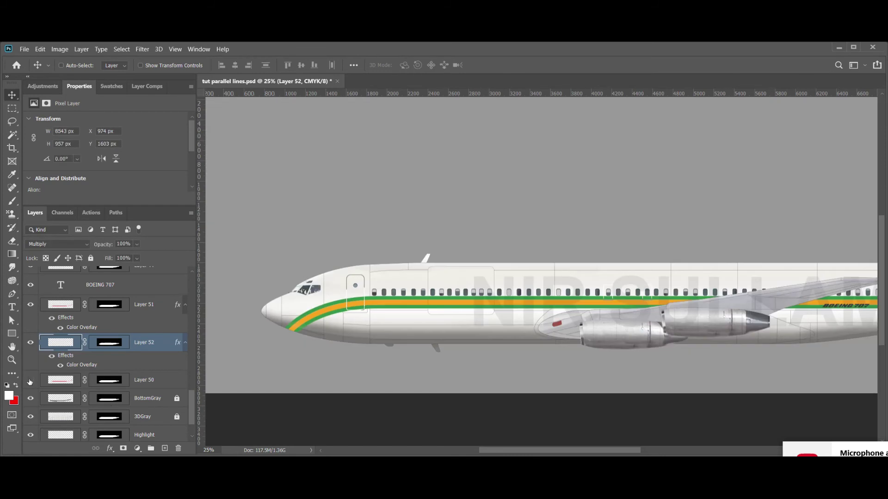
{"action": "left_click", "coordinate": [157, 381]}
{"action": "left_click", "coordinate": [178, 449]}
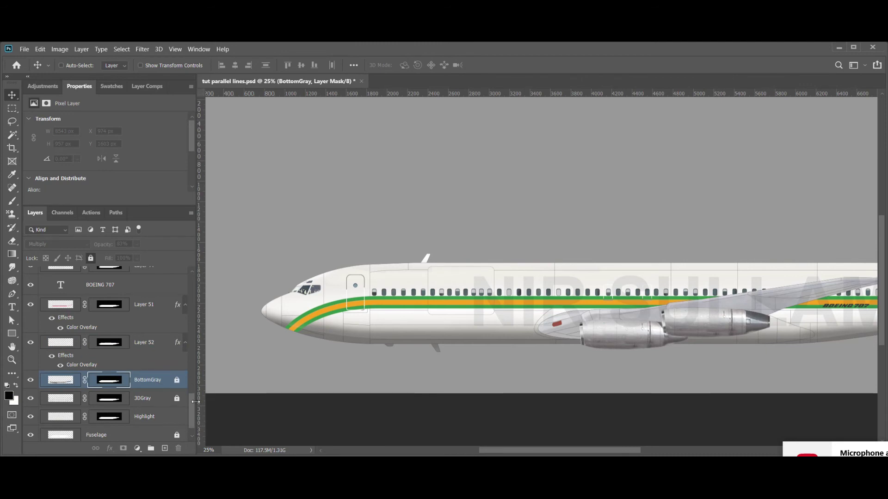
Select the two stripe layers, Layer 51 and Layer 52, and set their opacity to 90%.
{"action": "left_click_drag", "start_coordinate": [192, 404], "coordinate": [193, 395]}
{"action": "left_click", "coordinate": [60, 352]}
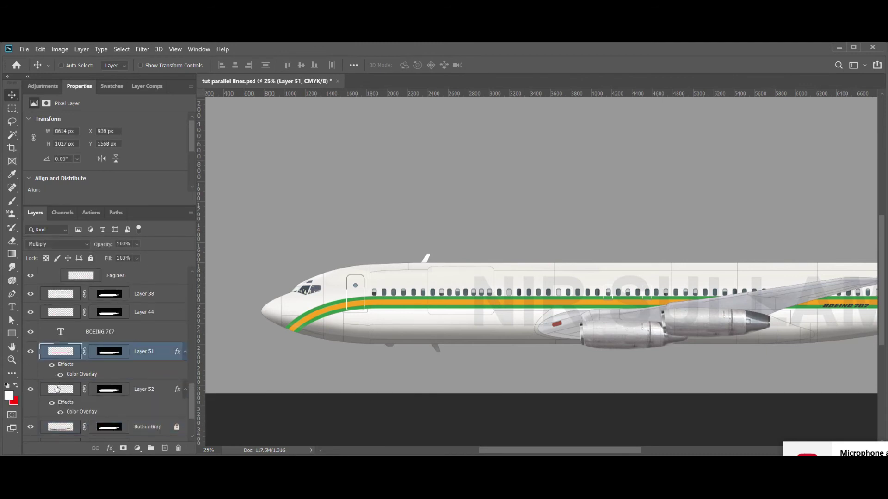
{"action": "left_click", "coordinate": [57, 388], "text": "shift"}
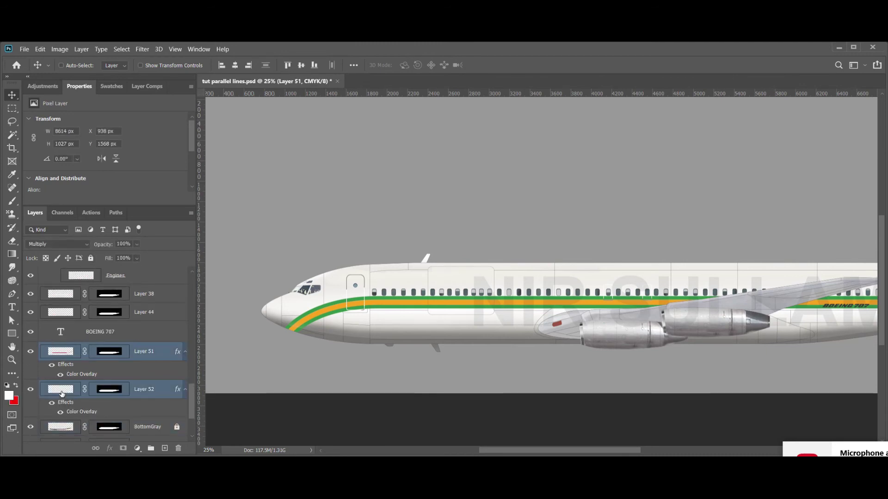
{"action": "left_click", "coordinate": [123, 244]}
{"action": "type", "text": "70"}
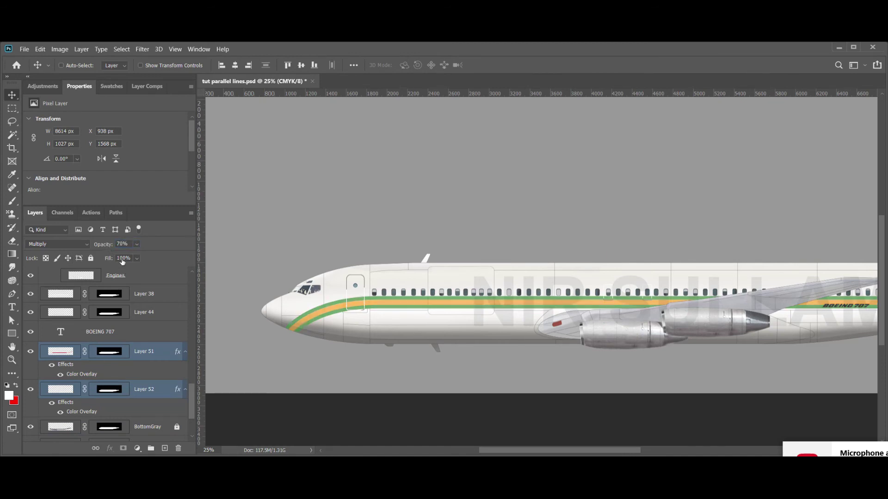
{"action": "type", "text": "90"}
{"action": "key", "text": "Return"}
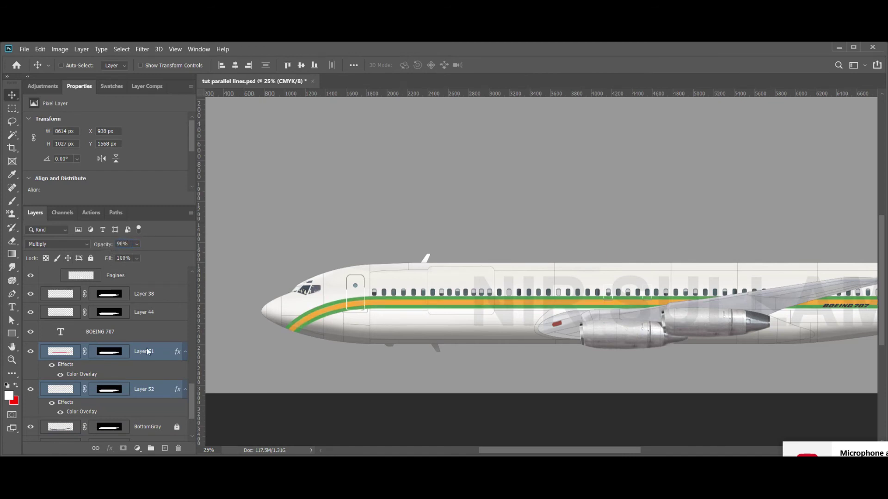
Lock the position of Layers 51 and 52 and try to move Layer 51 on its own.
{"action": "key", "text": "ctrl+minus"}
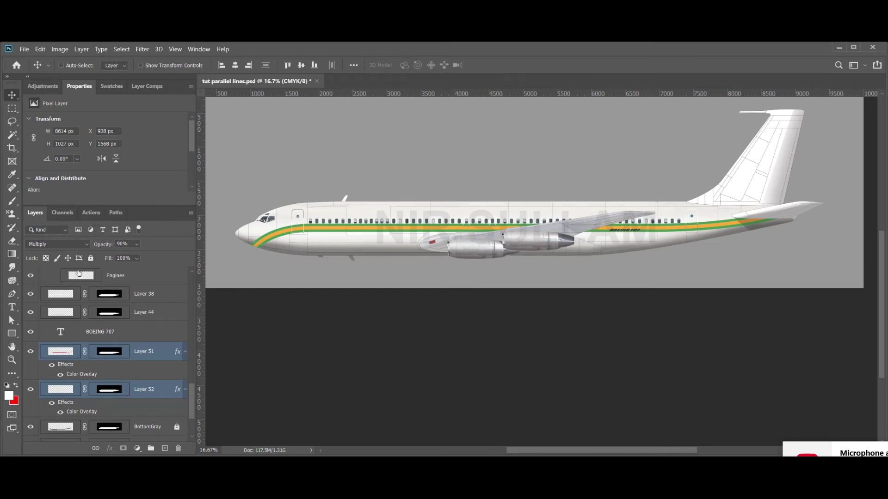
{"action": "left_click", "coordinate": [68, 258]}
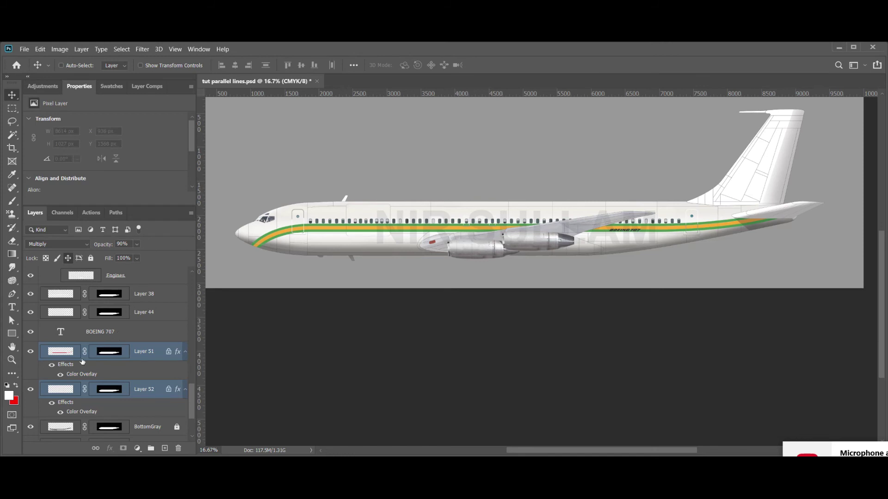
{"action": "left_click", "coordinate": [67, 355]}
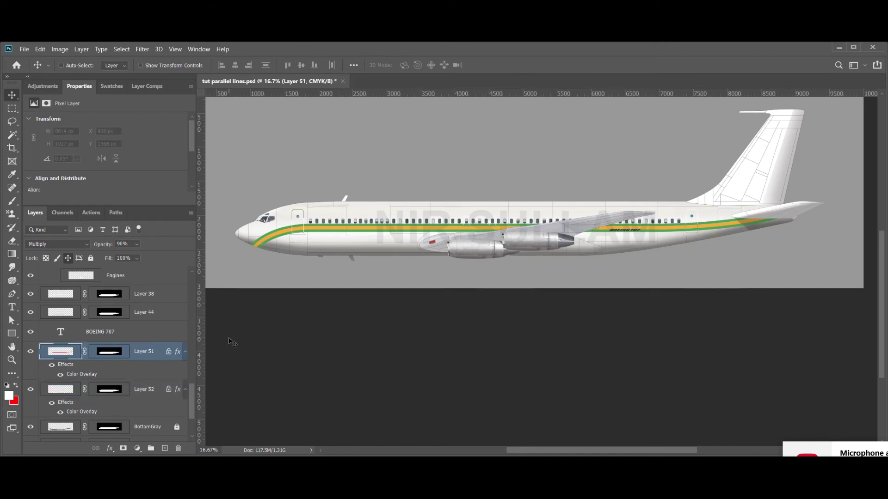
{"action": "left_click", "coordinate": [258, 331]}
{"action": "key", "text": "Return"}
{"action": "left_click", "coordinate": [62, 393], "text": "shift"}
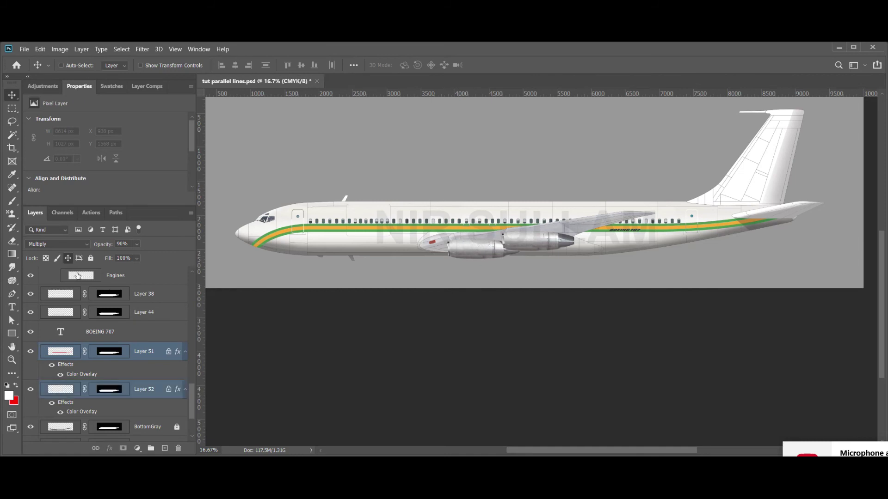
Link Layer 51 and Layer 52 so the green and orange stripes move together.
{"action": "left_click", "coordinate": [60, 396]}
{"action": "left_click", "coordinate": [55, 354]}
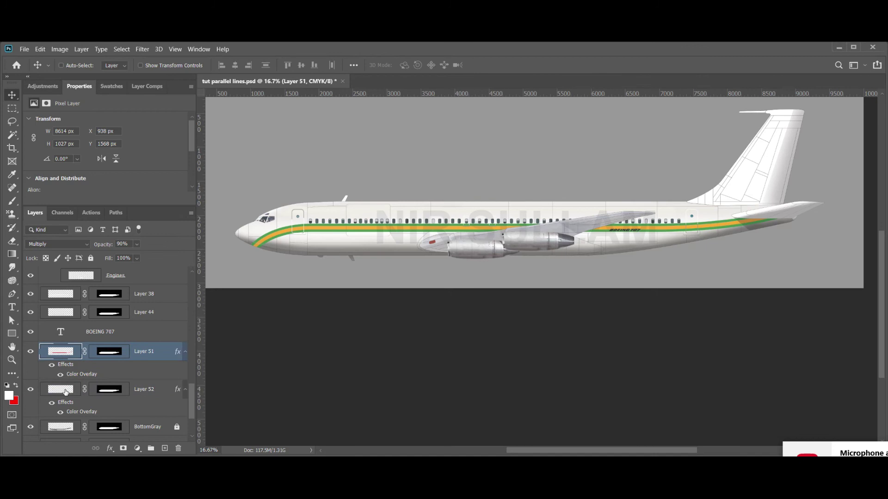
{"action": "left_click", "coordinate": [65, 393], "text": "shift"}
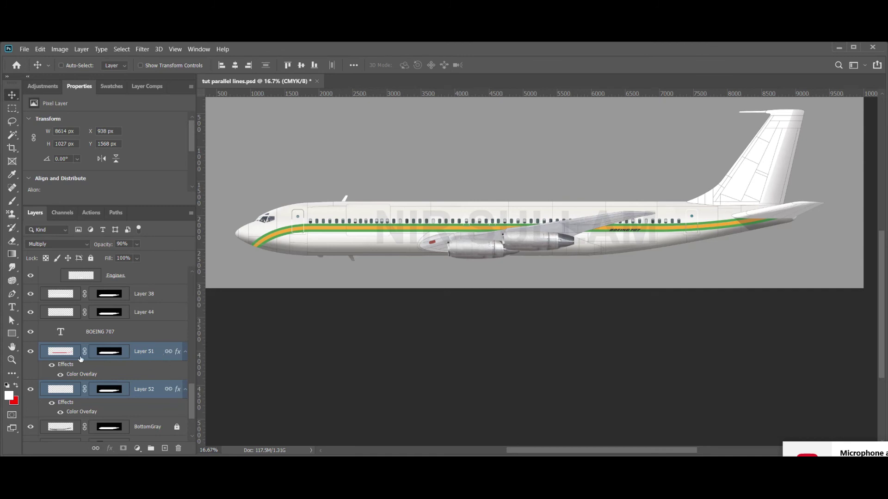
Nudge the linked stripes up onto the window line and forward towards the nose, to X 728 px and Y 1475 px.
{"action": "left_click", "coordinate": [64, 352]}
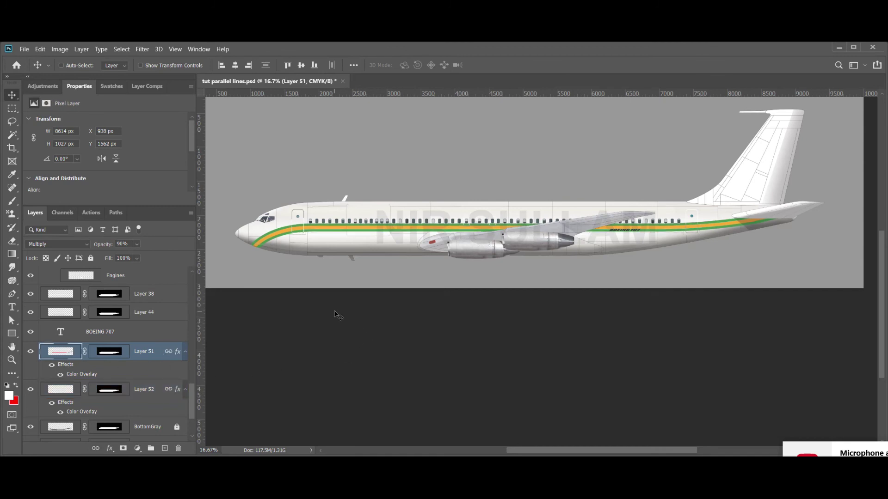
{"action": "key", "text": "Up"}
{"action": "key", "text": "Up"}
{"action": "key", "text": "Up"}
{"action": "key", "text": "Up"}
{"action": "key", "text": "Up"}
{"action": "key", "text": "Up"}
{"action": "key", "text": "Up"}
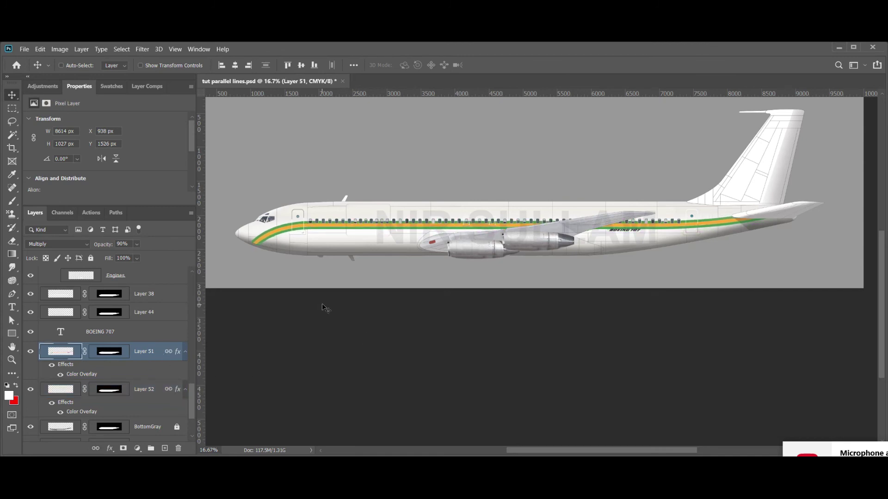
{"action": "key", "text": "Left"}
{"action": "key", "text": "Left"}
{"action": "key", "text": "Left"}
{"action": "key", "text": "Left"}
{"action": "key", "text": "Left"}
{"action": "key", "text": "Left"}
{"action": "key", "text": "Left"}
{"action": "key", "text": "Down"}
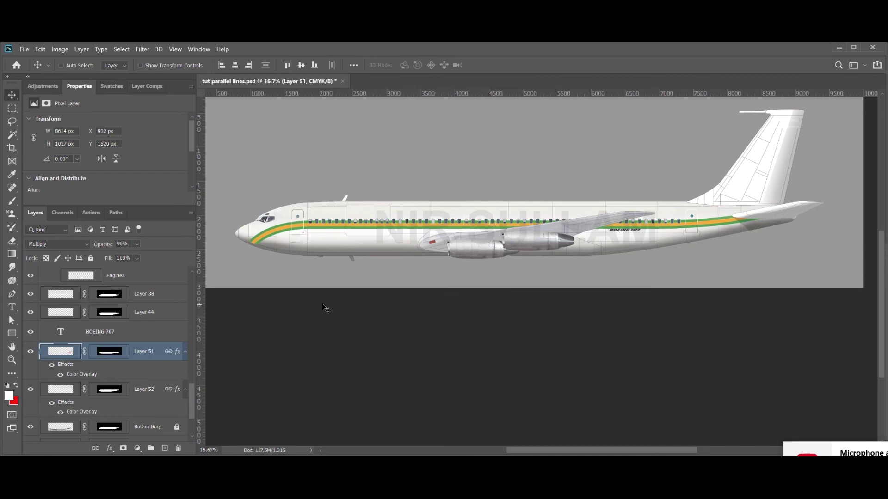
{"action": "key", "text": "Left"}
{"action": "key", "text": "Left"}
{"action": "key", "text": "Down"}
{"action": "key", "text": "Down"}
{"action": "key", "text": "Up"}
{"action": "key", "text": "Up"}
{"action": "key", "text": "Up"}
{"action": "key", "text": "Up"}
{"action": "key", "text": "Up"}
{"action": "key", "text": "Left"}
{"action": "key", "text": "Left"}
{"action": "key", "text": "Left"}
{"action": "key", "text": "Left"}
{"action": "key", "text": "Up"}
{"action": "key", "text": "Up"}
{"action": "key", "text": "Up"}
{"action": "key", "text": "Up"}
{"action": "key", "text": "Up"}
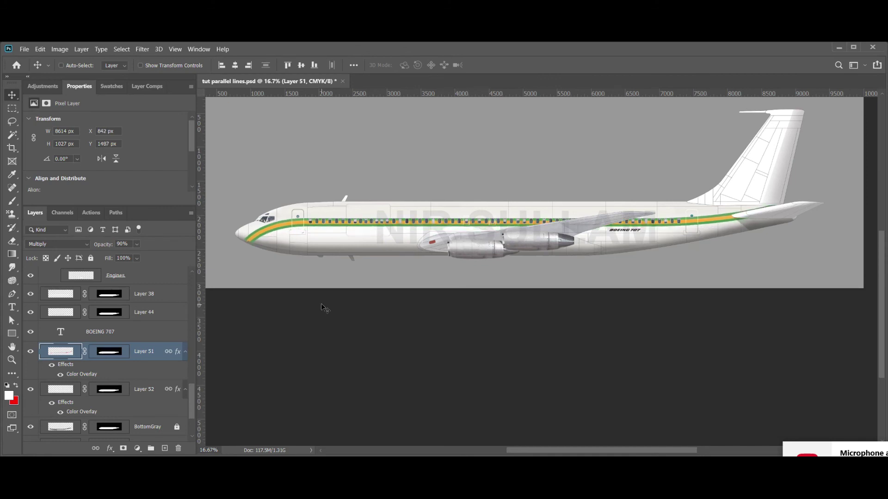
{"action": "key", "text": "Left"}
{"action": "key", "text": "Left"}
{"action": "key", "text": "Left"}
{"action": "key", "text": "Left"}
{"action": "key", "text": "Left"}
{"action": "key", "text": "Left"}
{"action": "key", "text": "Left"}
{"action": "key", "text": "Left"}
{"action": "key", "text": "Left"}
{"action": "key", "text": "Left"}
{"action": "key", "text": "Left"}
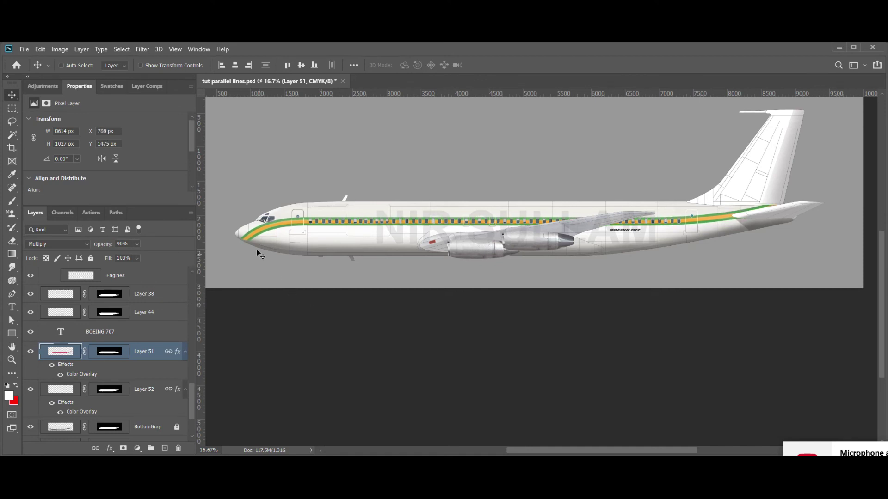
{"action": "key", "text": "Left"}
{"action": "key", "text": "Left"}
{"action": "key", "text": "Left"}
{"action": "key", "text": "Left"}
{"action": "key", "text": "Left"}
{"action": "key", "text": "Left"}
{"action": "key", "text": "Left"}
{"action": "key", "text": "Left"}
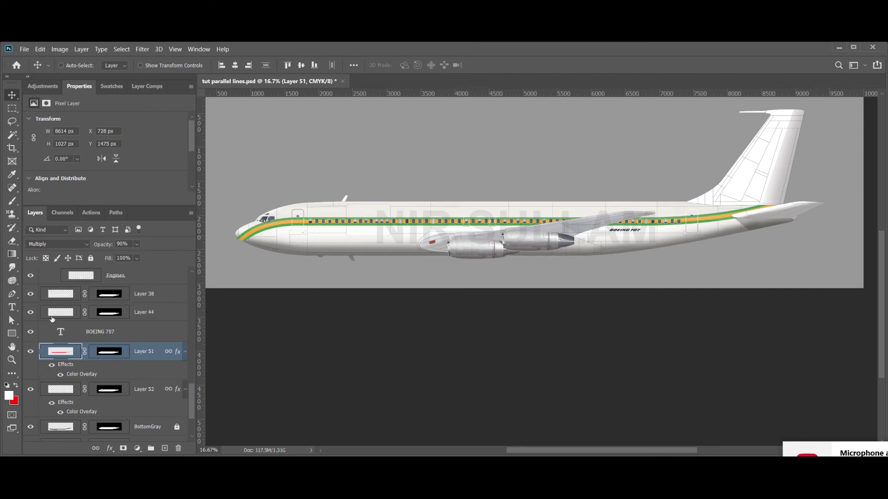
Delete the displaced layer mask from Layer 51 and toggle the layer's visibility to check the unmasked green stripe.
{"action": "left_click", "coordinate": [30, 352]}
{"action": "left_click", "coordinate": [30, 353]}
{"action": "right_click", "coordinate": [103, 351]}
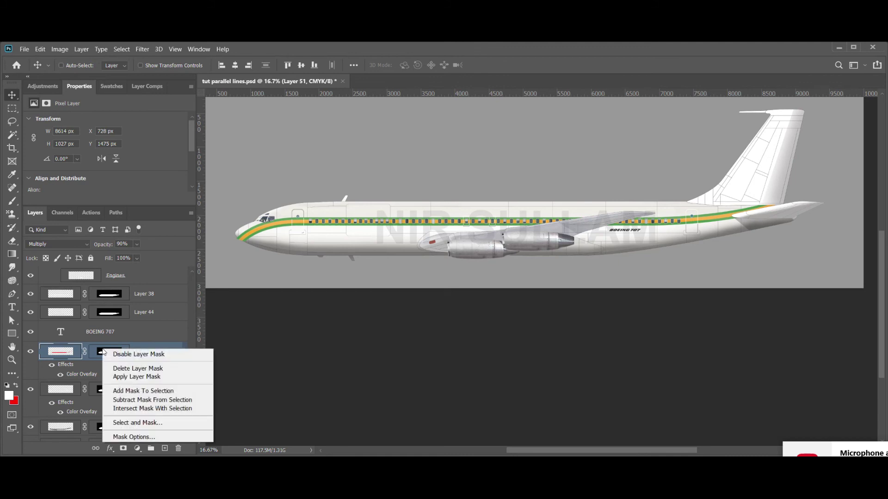
{"action": "left_click", "coordinate": [118, 368]}
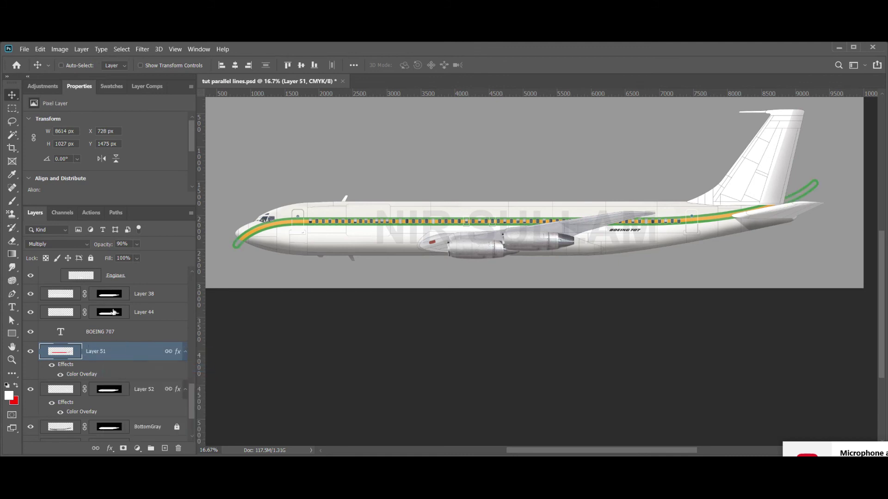
{"action": "left_click", "coordinate": [31, 353]}
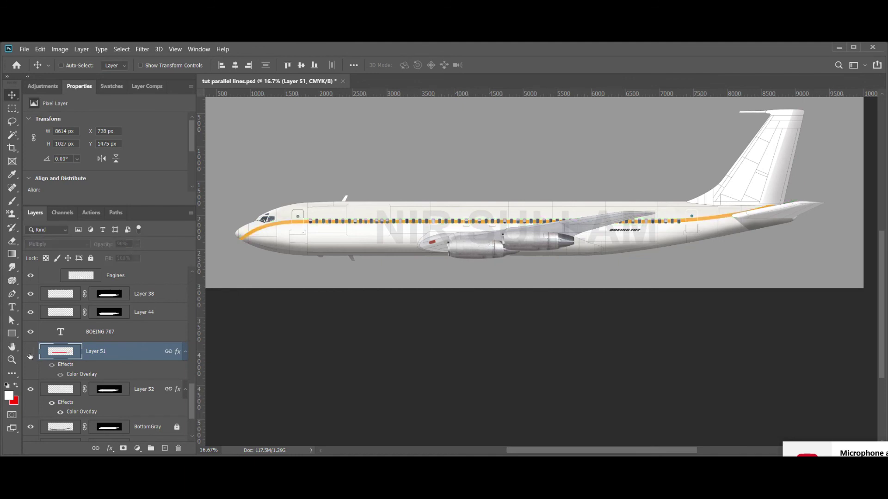
{"action": "left_click", "coordinate": [31, 353]}
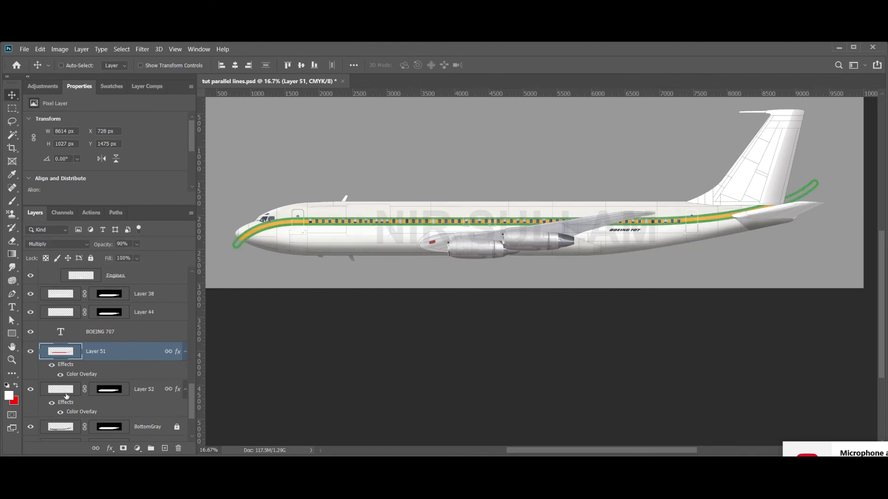
Delete the displaced layer mask from Layer 52 and copy BottomGray's mask onto Layers 51 and 52.
{"action": "left_click", "coordinate": [31, 391]}
{"action": "left_click", "coordinate": [30, 391]}
{"action": "left_click", "coordinate": [99, 391]}
{"action": "right_click", "coordinate": [99, 390]}
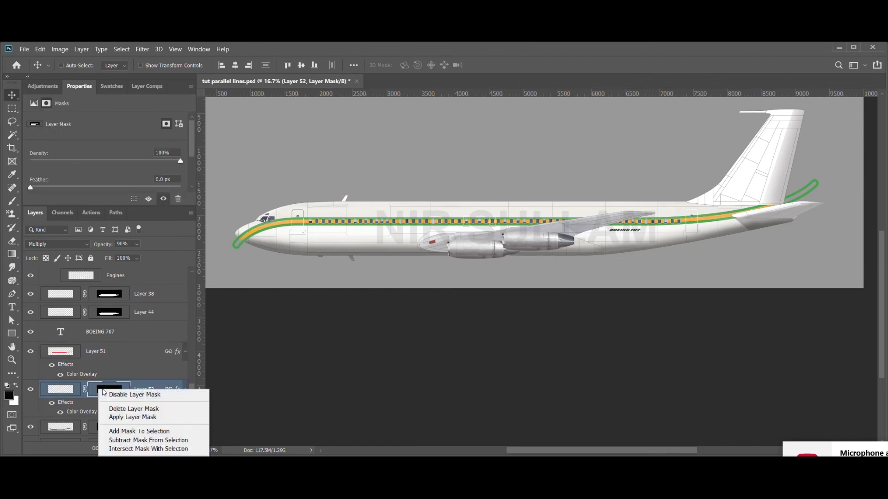
{"action": "left_click", "coordinate": [118, 410]}
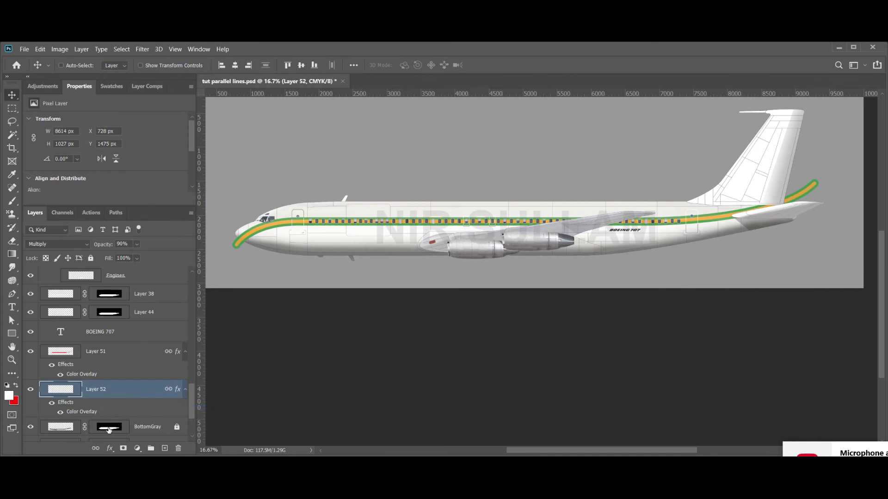
{"action": "left_click_drag", "start_coordinate": [109, 428], "coordinate": [109, 353]}
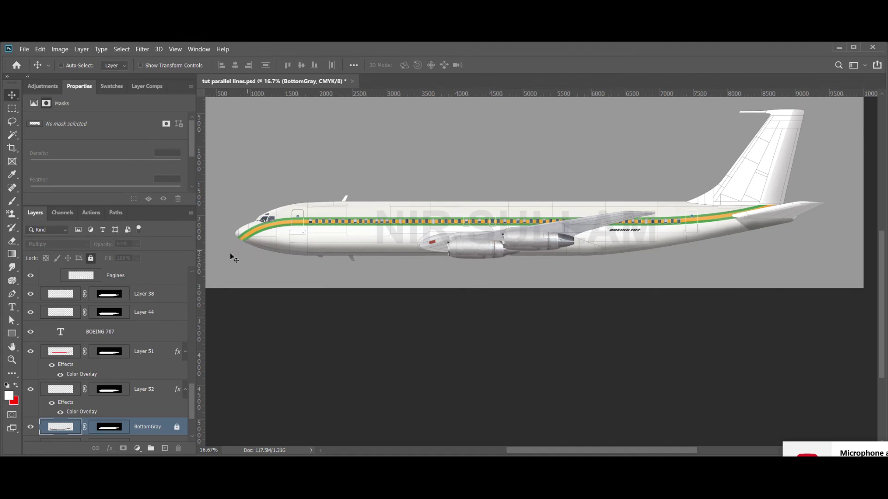
Link Layers 51 and 52 again and set their opacity to 80%.
{"action": "key", "text": "ctrl"}
{"action": "left_click", "coordinate": [53, 355]}
{"action": "left_click", "coordinate": [60, 394], "text": "shift"}
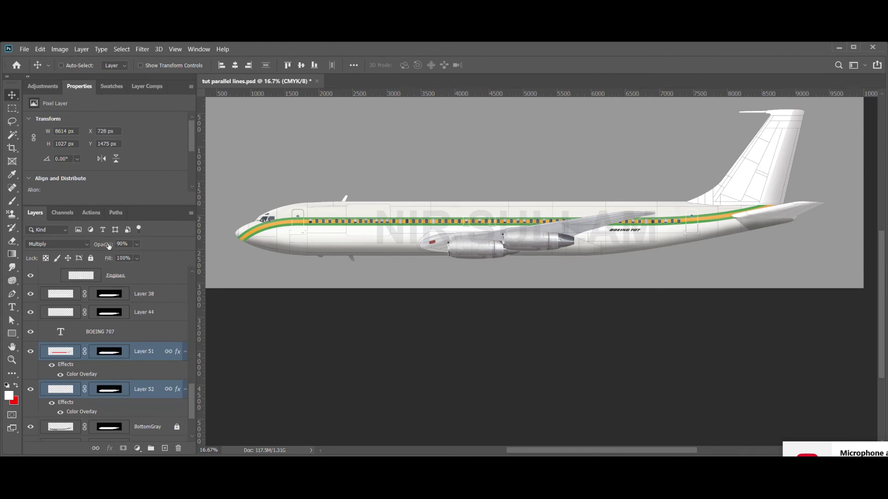
{"action": "type", "text": "80"}
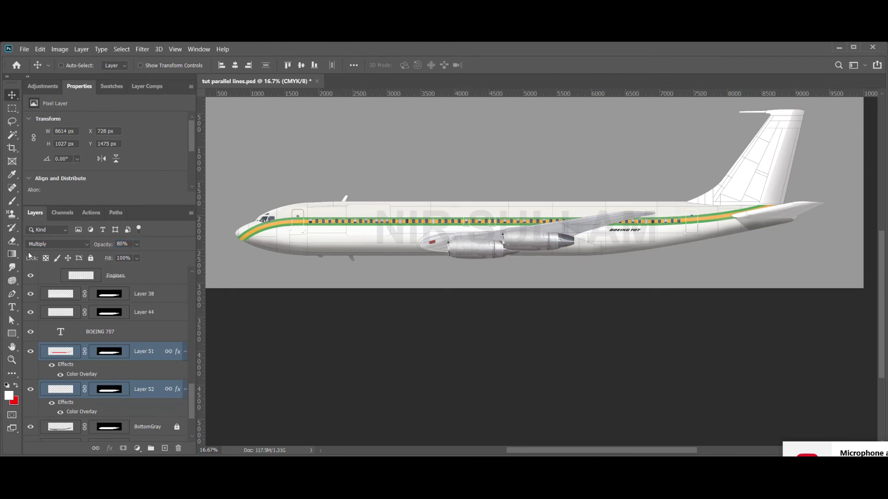